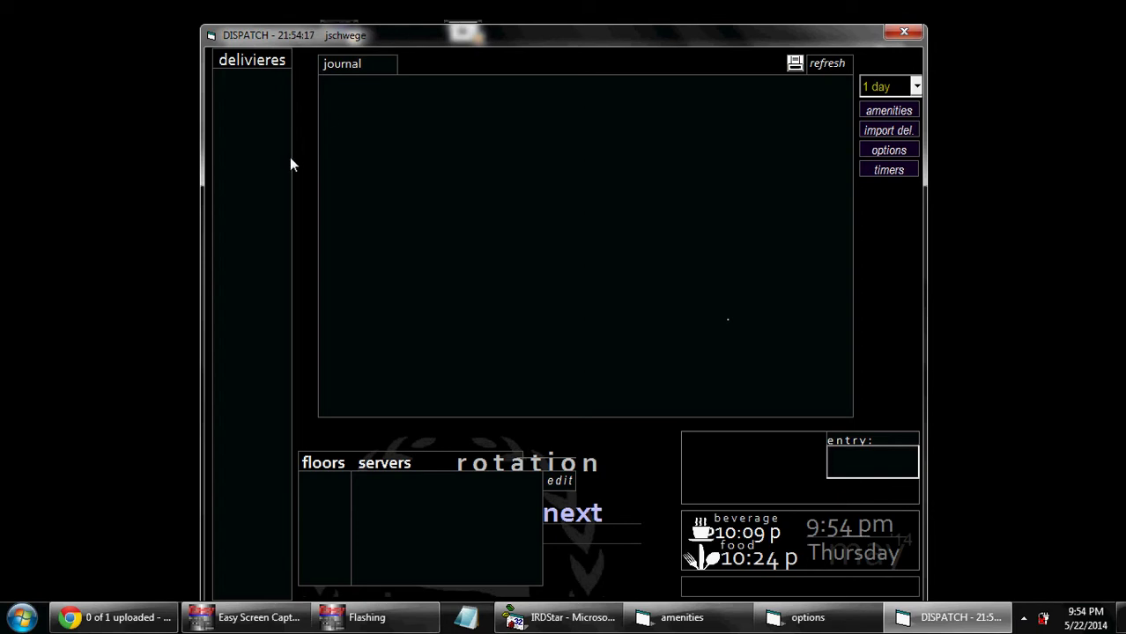
Step: Open the server section editor and set the new sections to begin now
{"action": "left_click", "coordinate": [559, 488]}
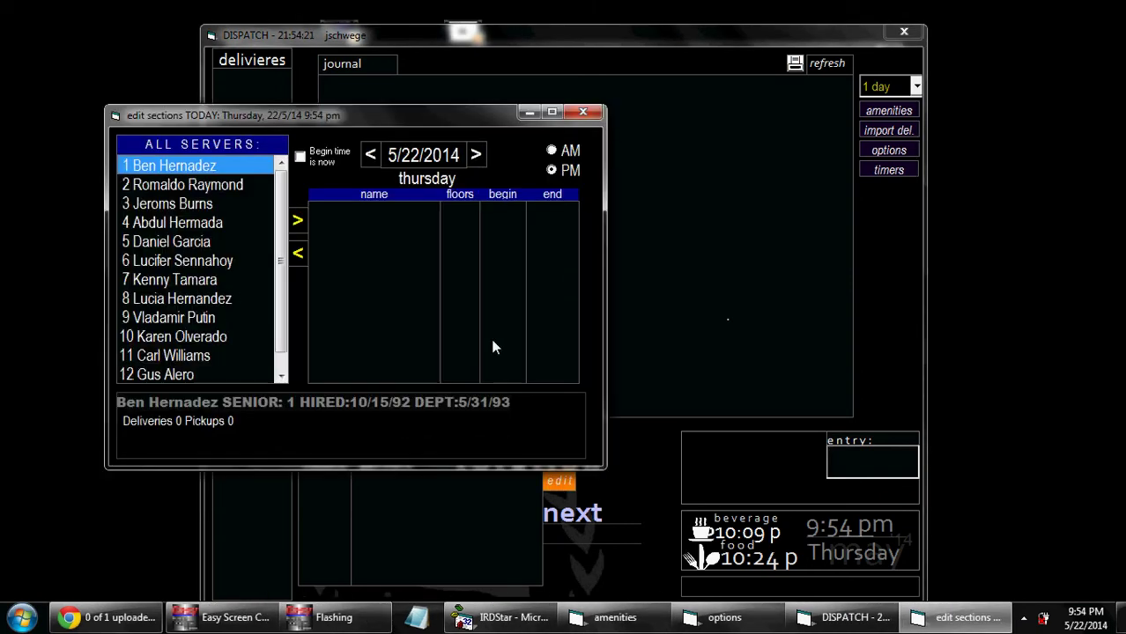
{"action": "left_click_drag", "start_coordinate": [413, 118], "coordinate": [691, 171]}
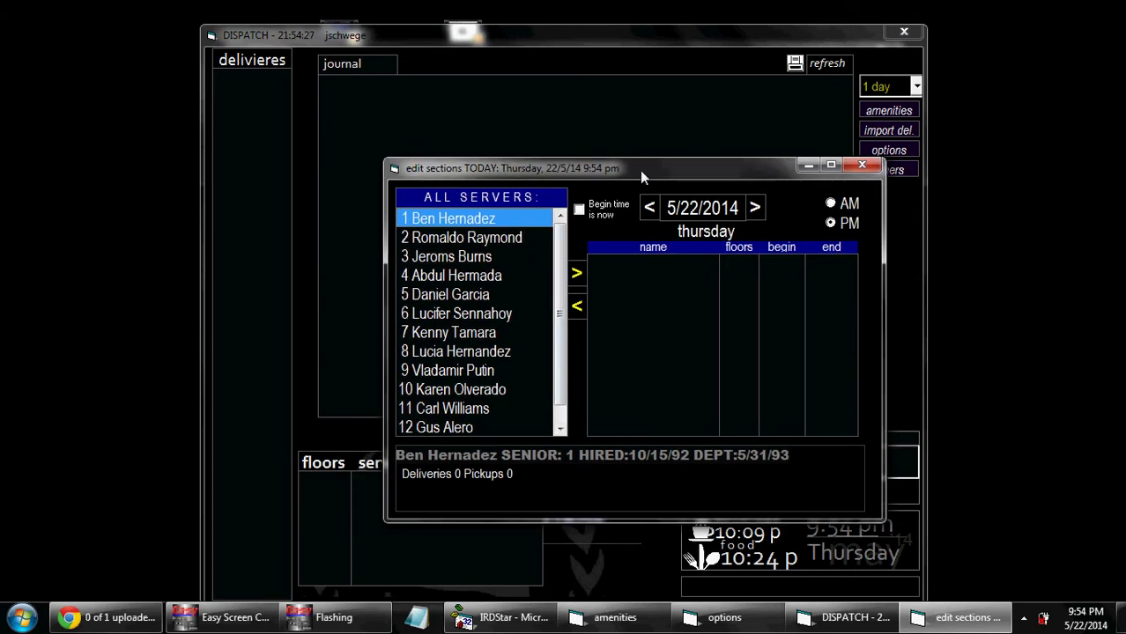
{"action": "left_click", "coordinate": [603, 210]}
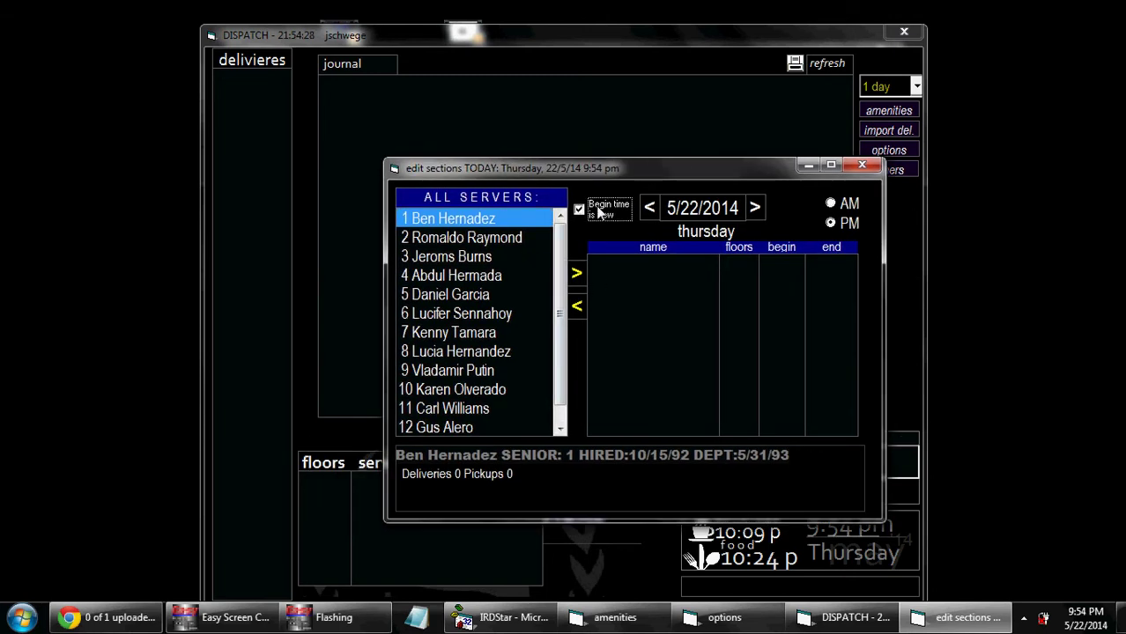
Step: Add the first seven servers to the sections, dividing floors 8-34 among them
{"action": "left_click", "coordinate": [577, 276]}
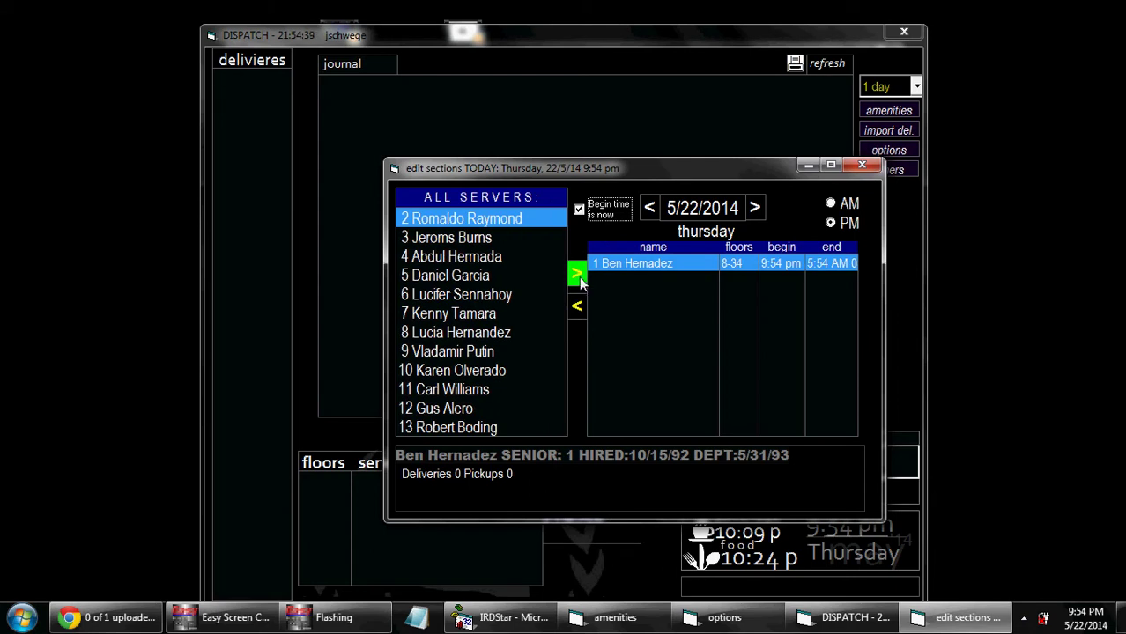
{"action": "left_click", "coordinate": [577, 276]}
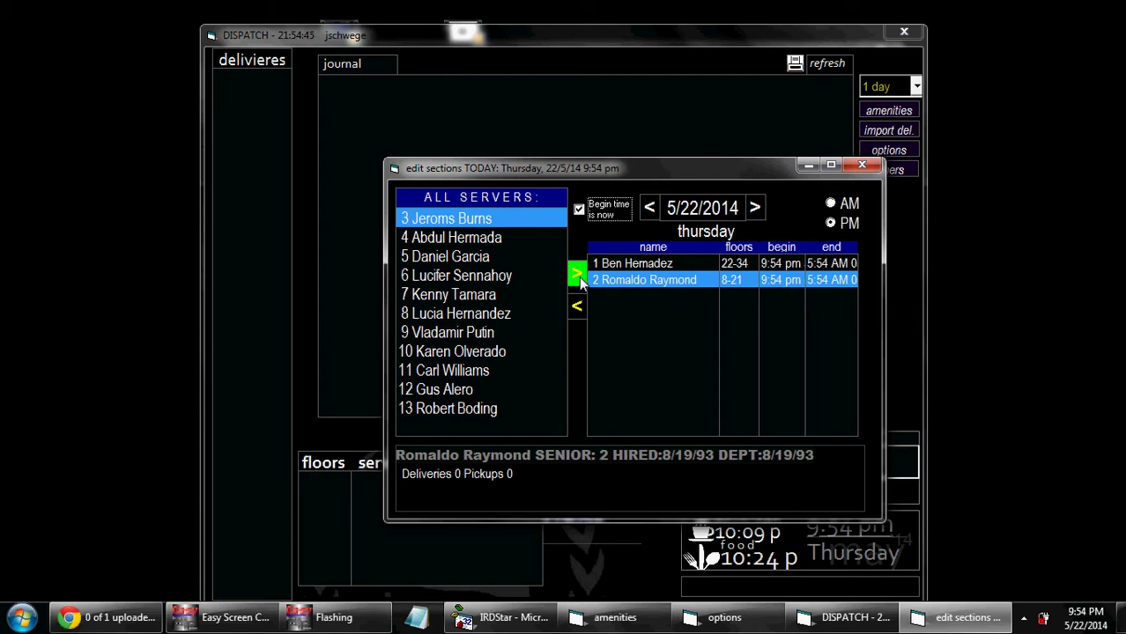
{"action": "left_click", "coordinate": [577, 276]}
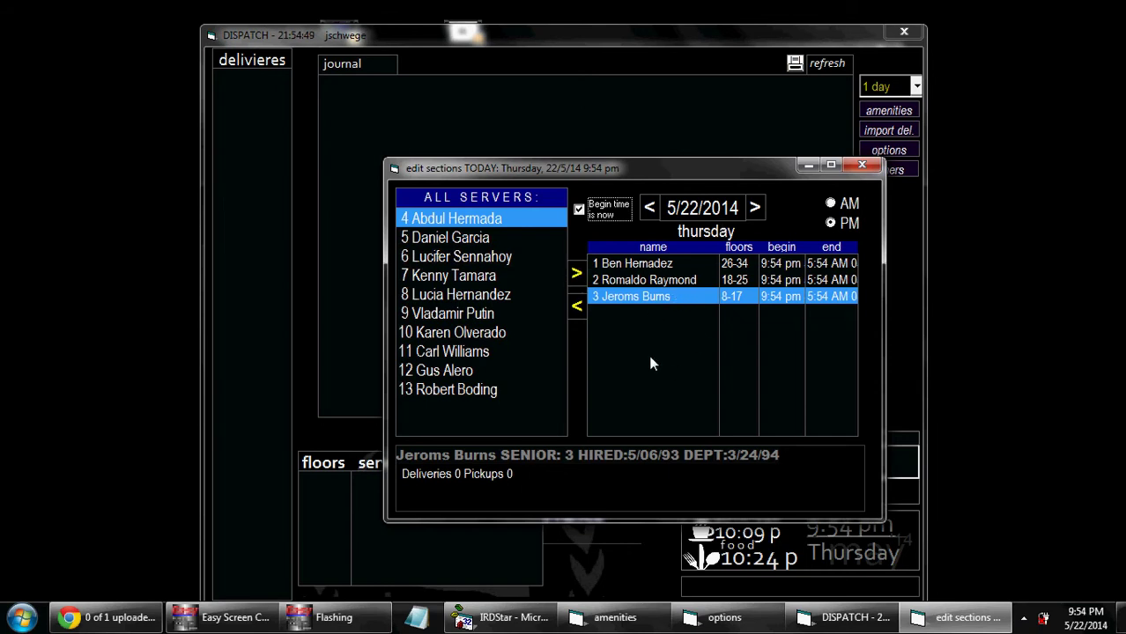
{"action": "left_click", "coordinate": [577, 278]}
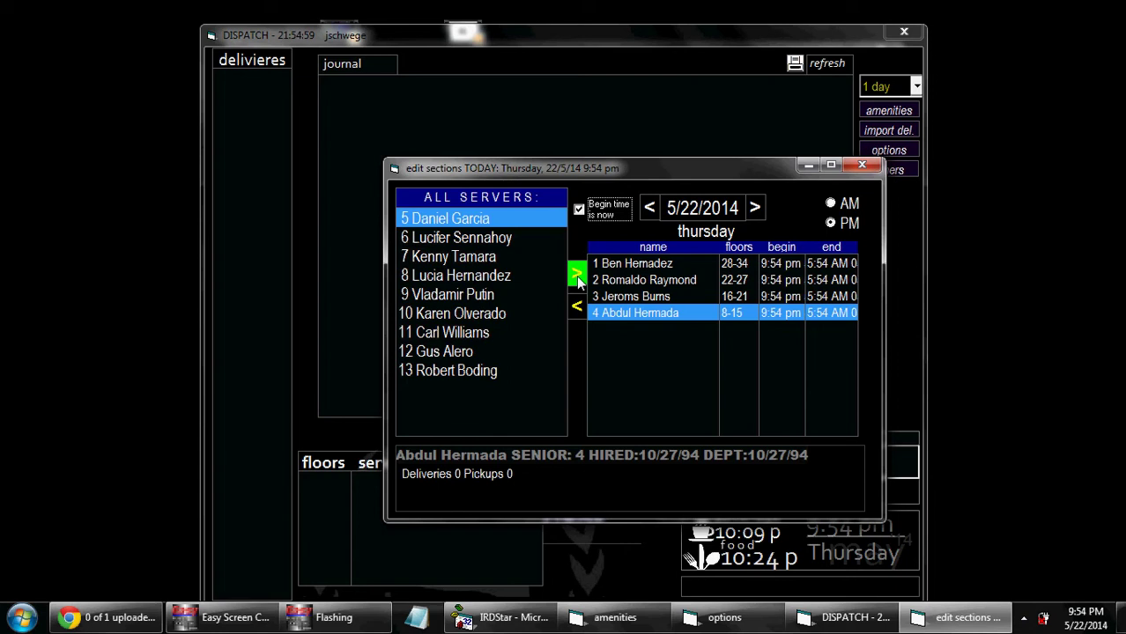
{"action": "left_click", "coordinate": [577, 278]}
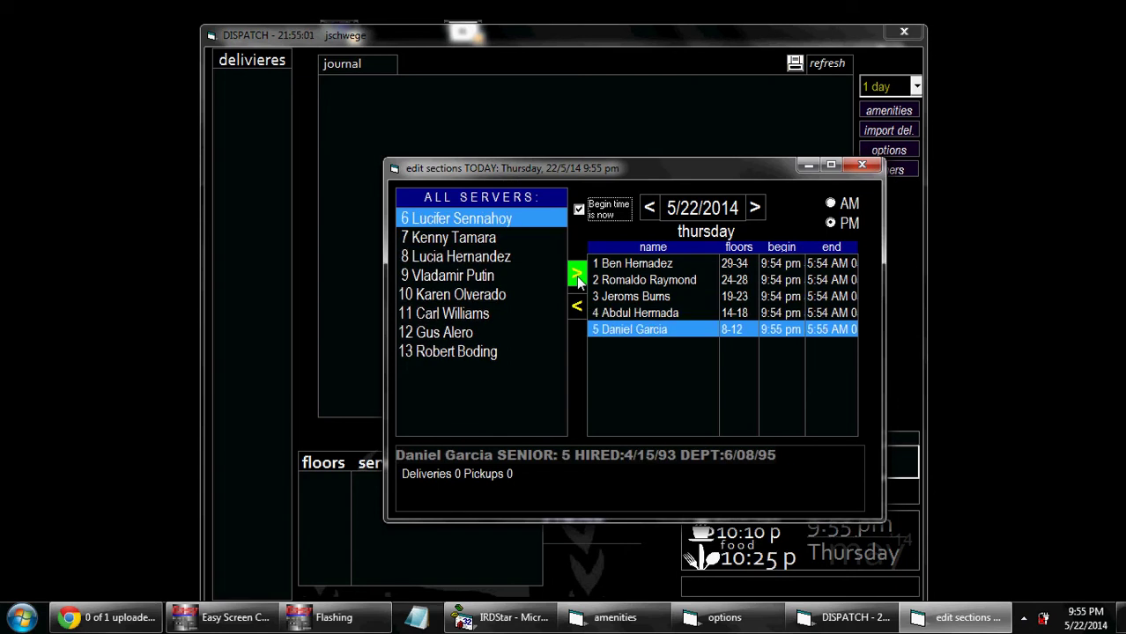
{"action": "left_click", "coordinate": [578, 278]}
{"action": "left_click", "coordinate": [578, 278]}
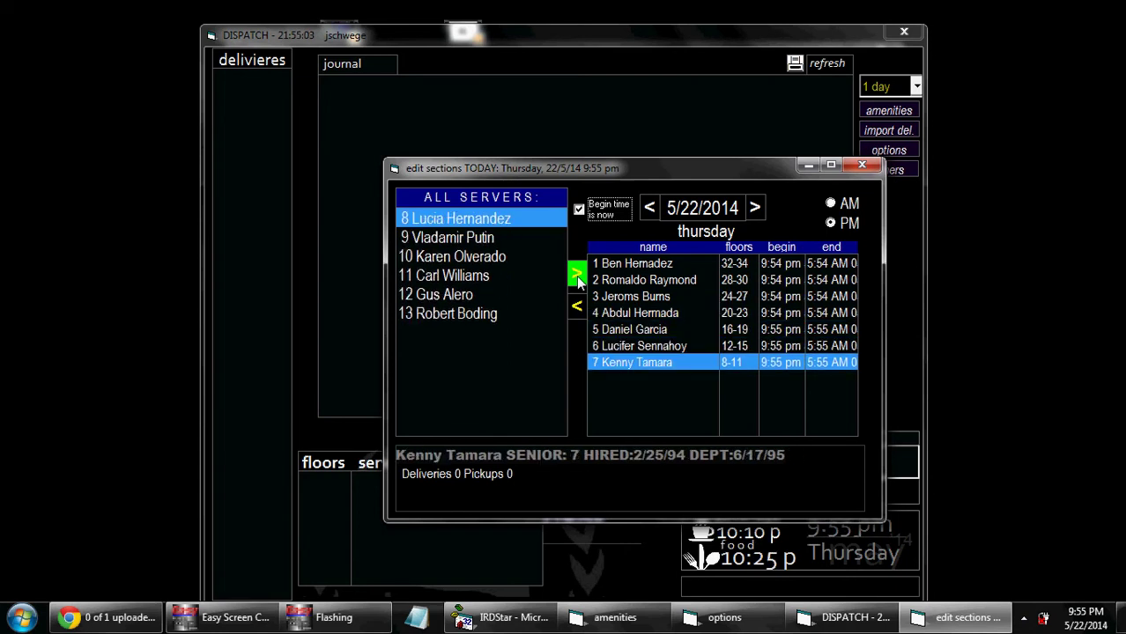
{"action": "left_click", "coordinate": [577, 278]}
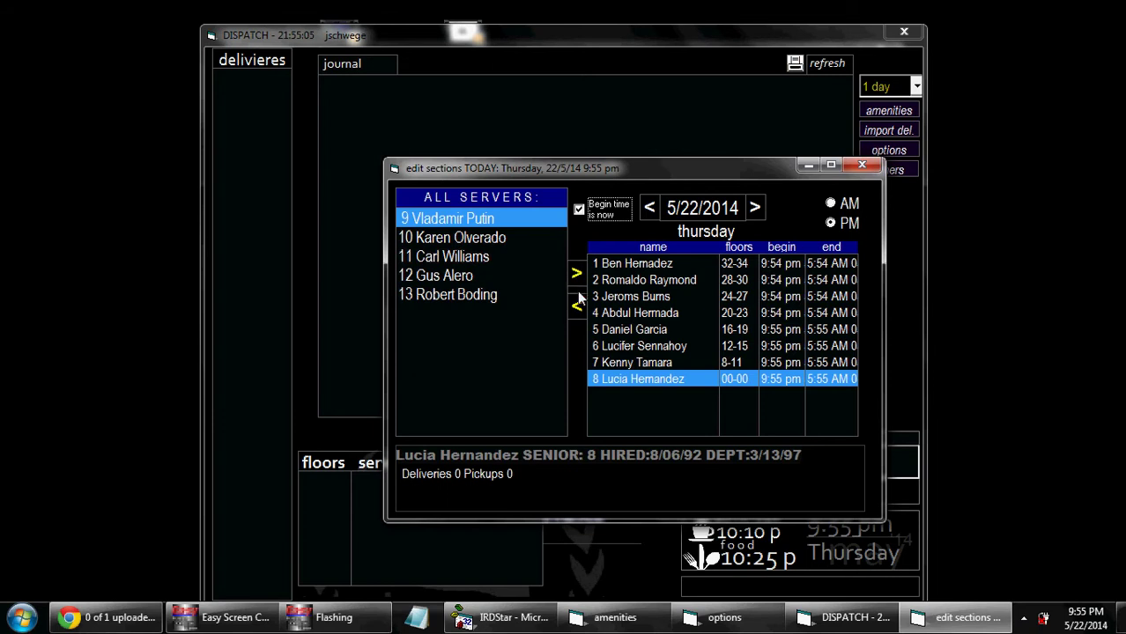
{"action": "left_click", "coordinate": [577, 305]}
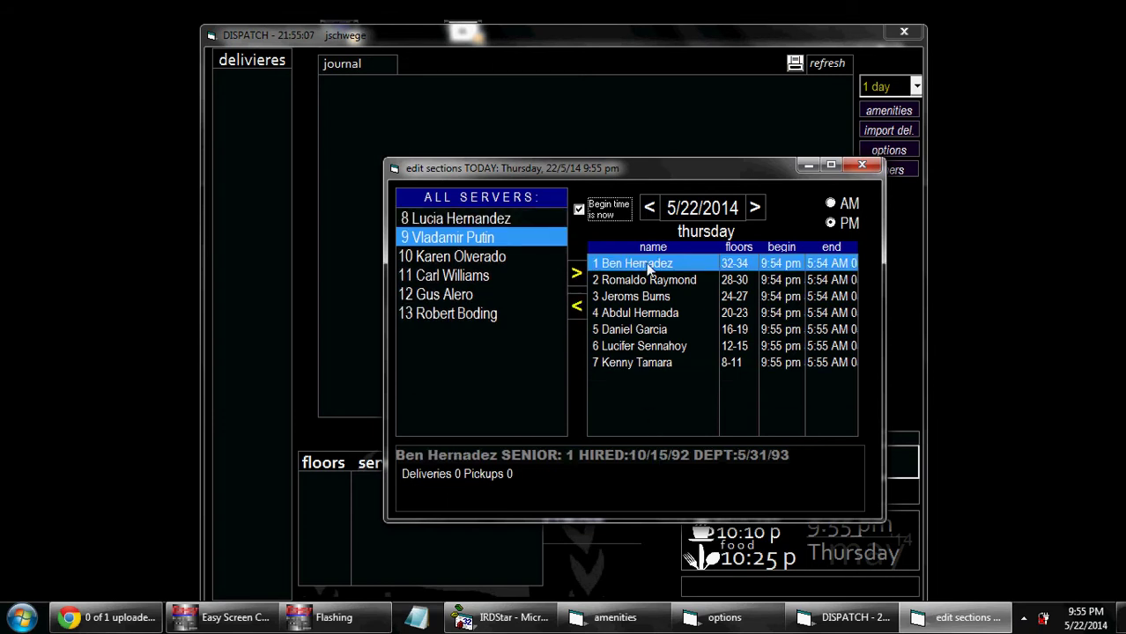
Step: Remove three servers so four cover floors 8-34, then close the editor to prompt saving
{"action": "left_click", "coordinate": [577, 310]}
{"action": "left_click", "coordinate": [577, 309]}
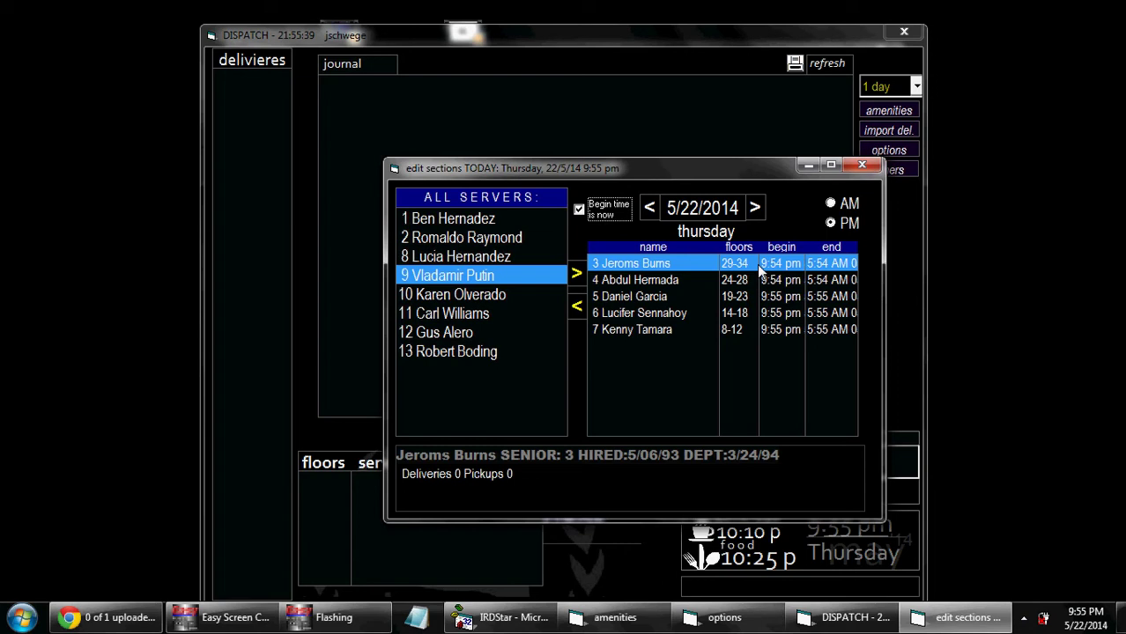
{"action": "left_click", "coordinate": [577, 304]}
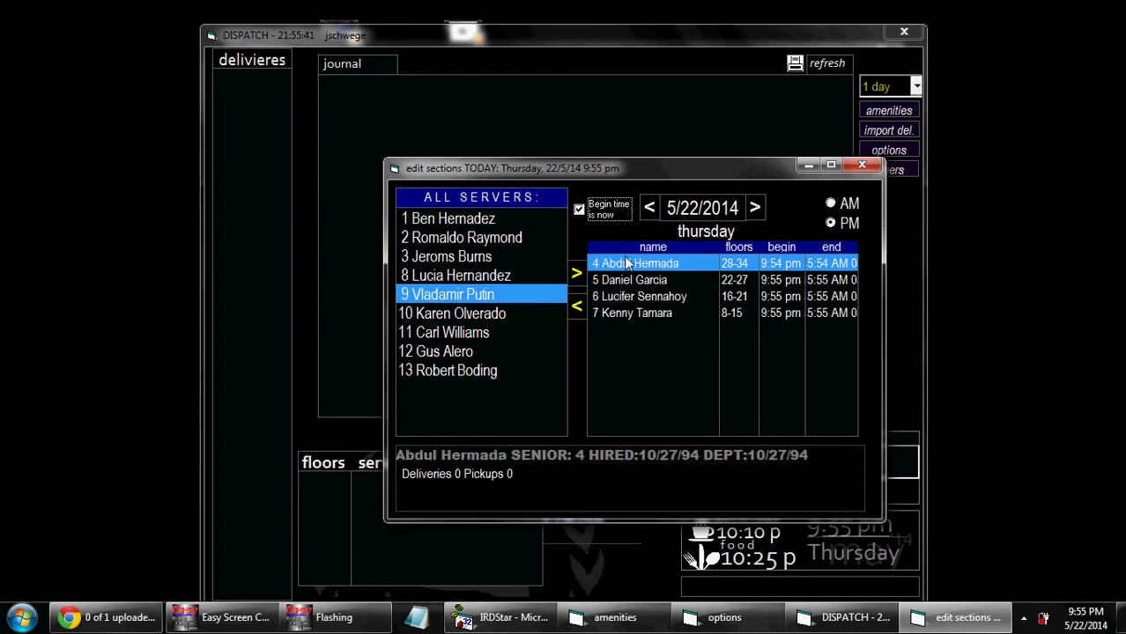
{"action": "left_click", "coordinate": [862, 166]}
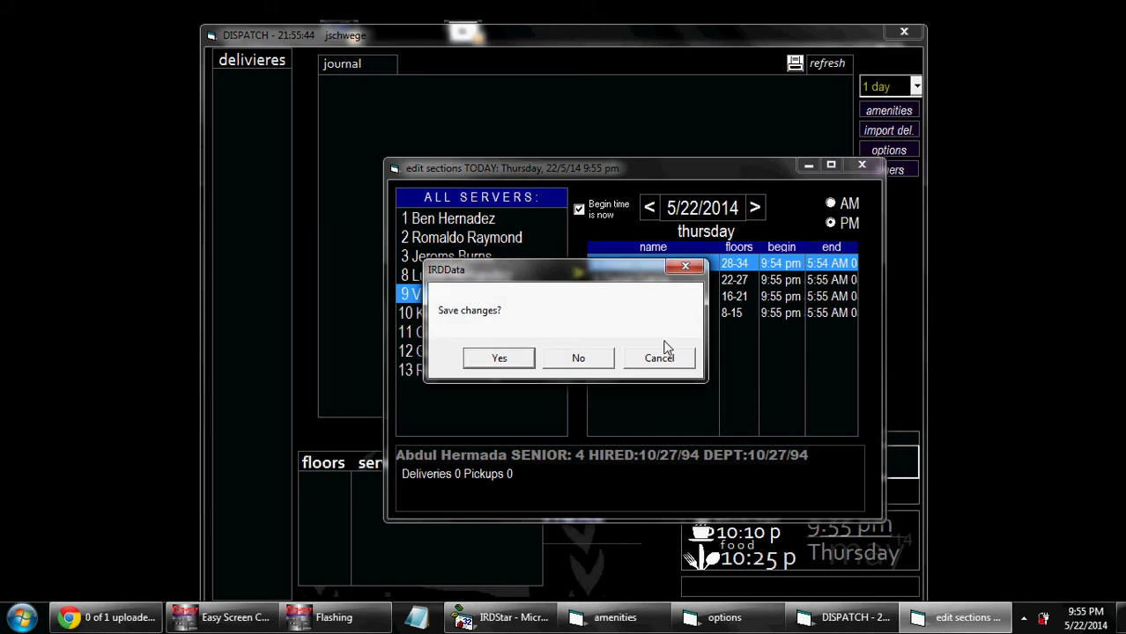
Step: Save the four-server sections and make the floors 28-34 server next in rotation
{"action": "left_click", "coordinate": [513, 358]}
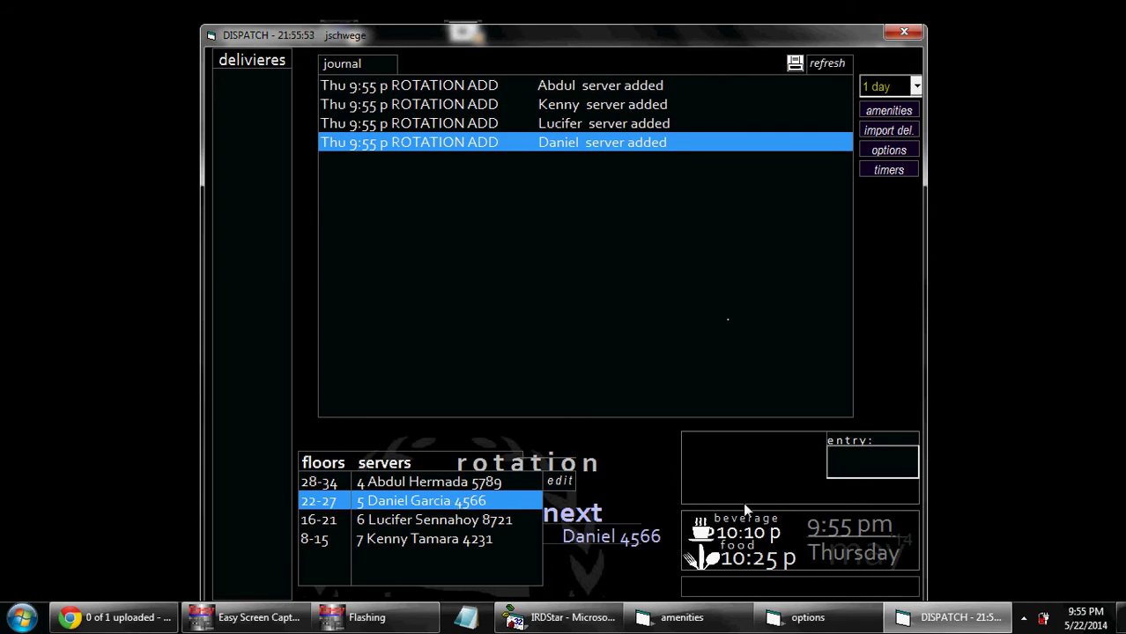
{"action": "left_click", "coordinate": [469, 480]}
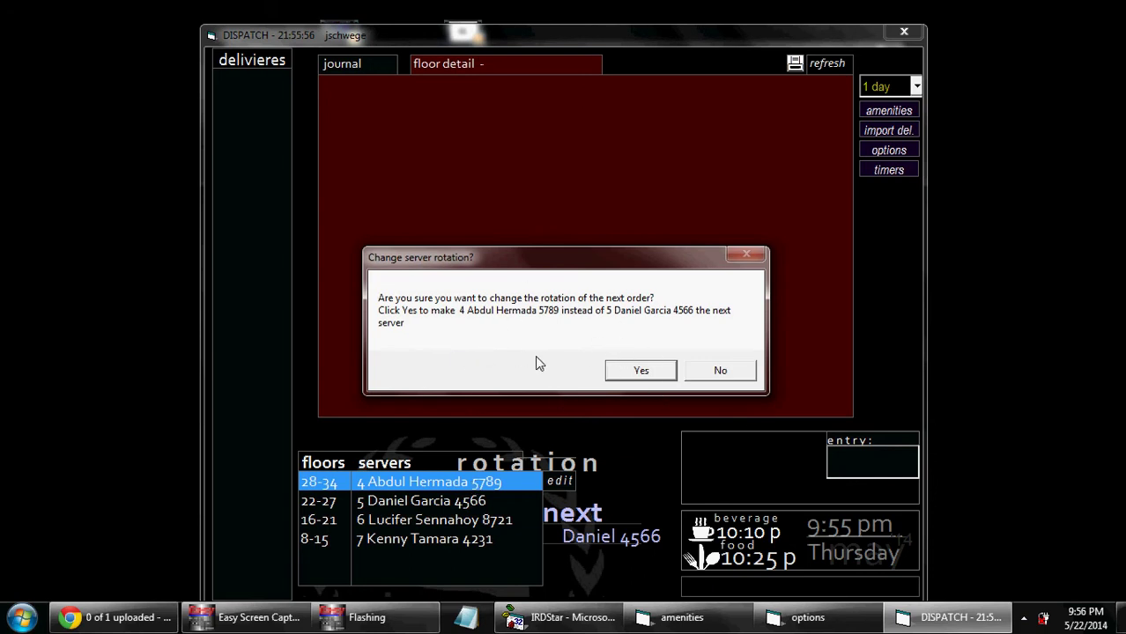
{"action": "left_click", "coordinate": [640, 372]}
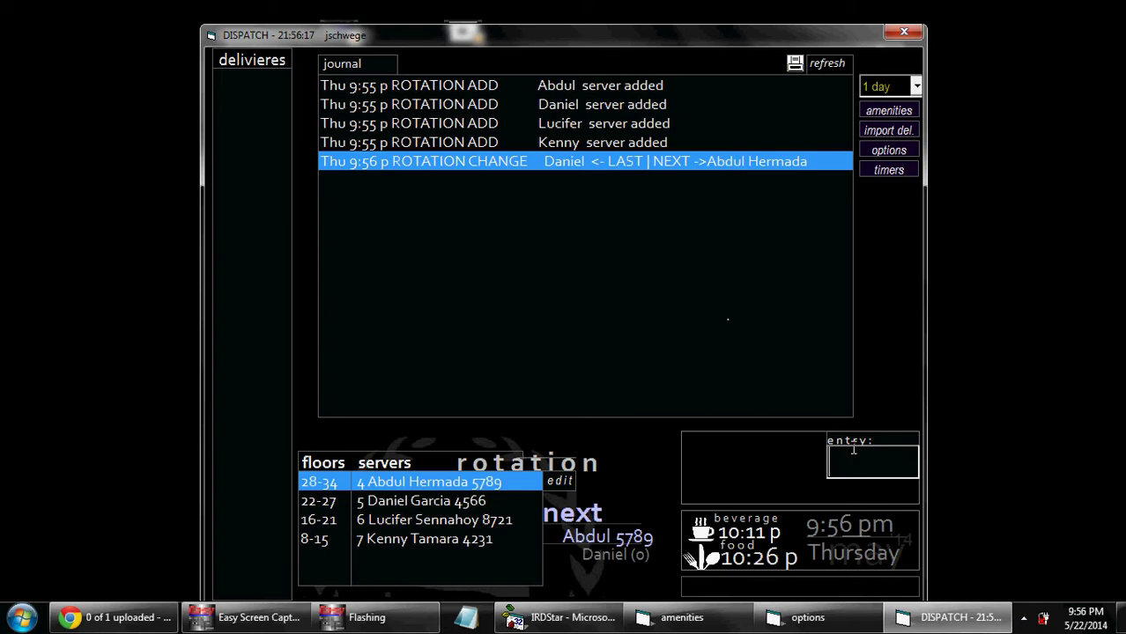
Step: Log deliveries to rooms 1101, 1001, 1701, 1601, 1709 and 1502
{"action": "type", "text": "1101"}
{"action": "key", "text": "Return"}
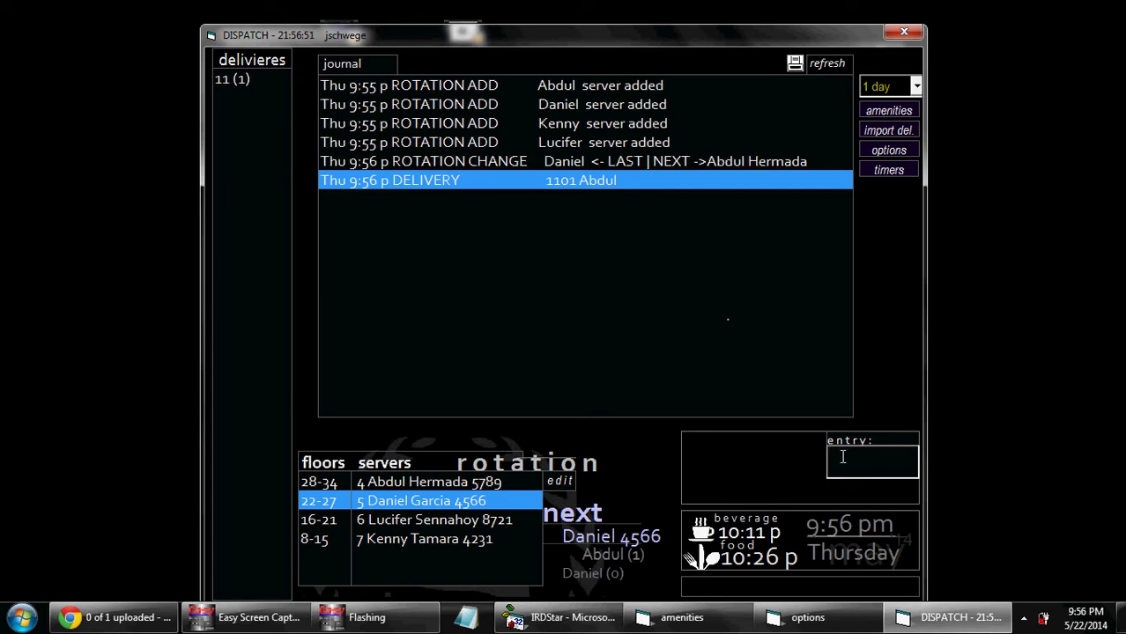
{"action": "type", "text": "1001"}
{"action": "key", "text": "Return"}
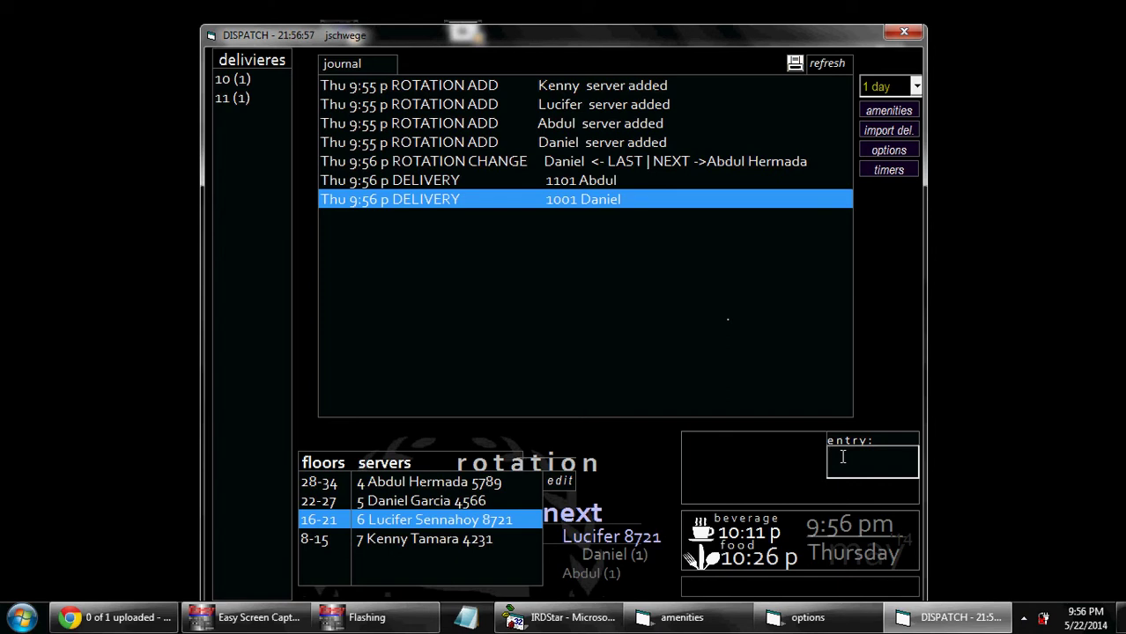
{"action": "type", "text": "1701+"}
{"action": "key", "text": "Return"}
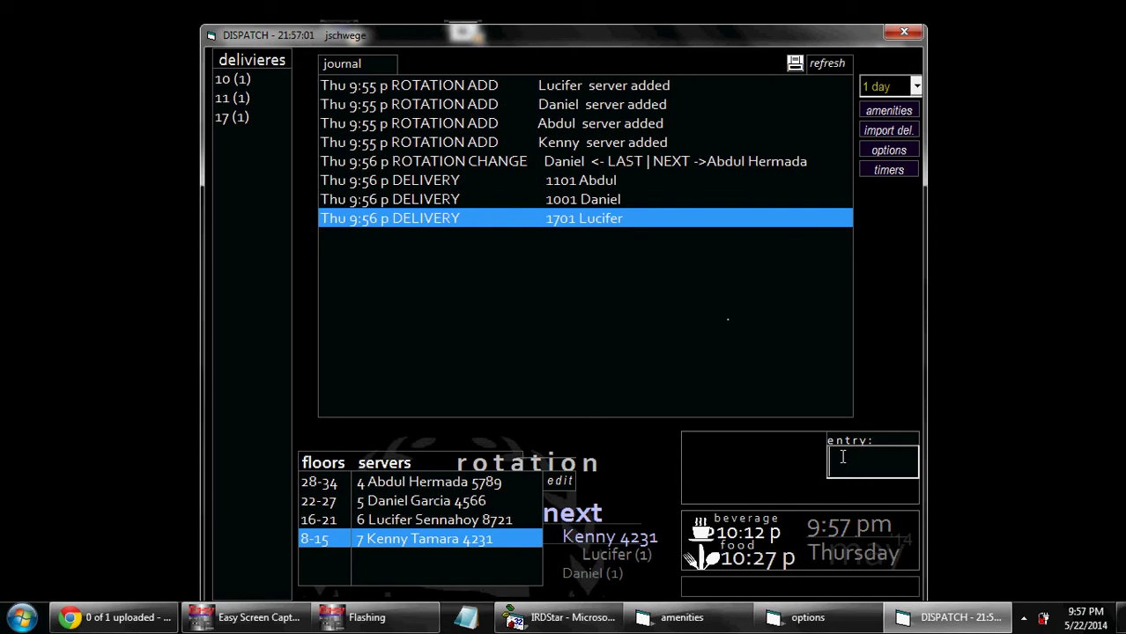
{"action": "type", "text": "1601"}
{"action": "key", "text": "Return"}
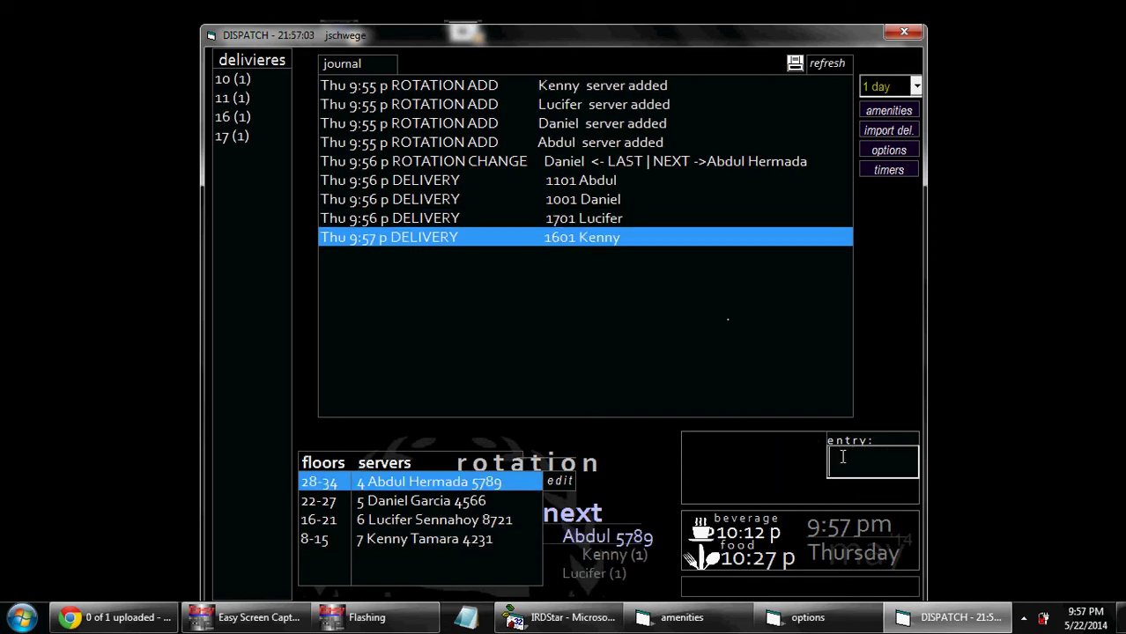
{"action": "type", "text": "1709"}
{"action": "key", "text": "Return"}
{"action": "type", "text": "1502"}
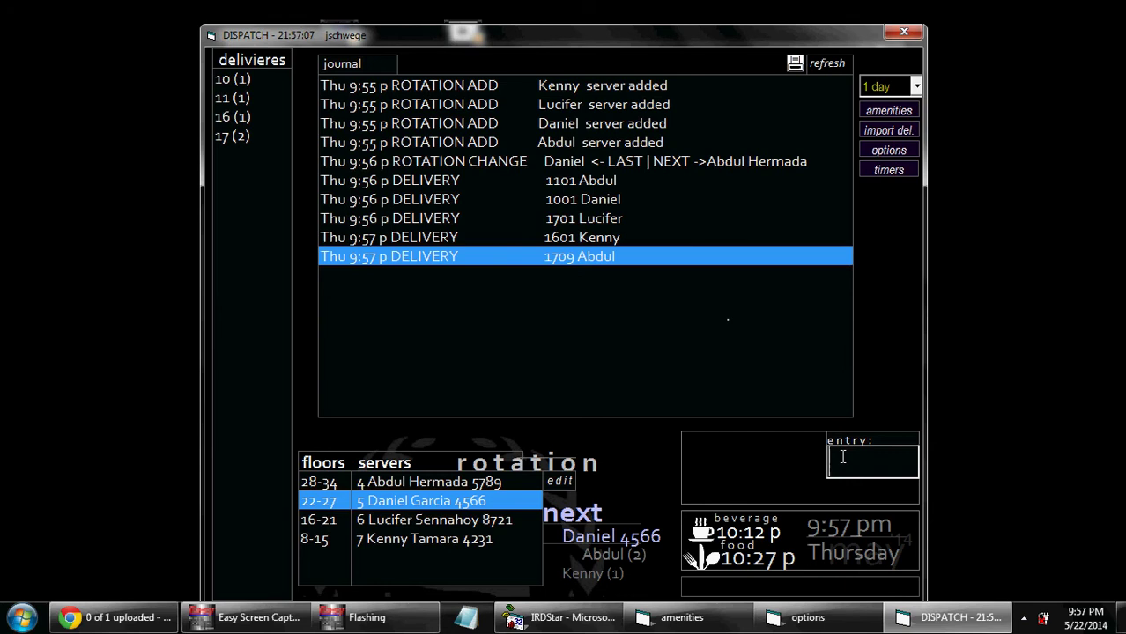
{"action": "key", "text": "Return"}
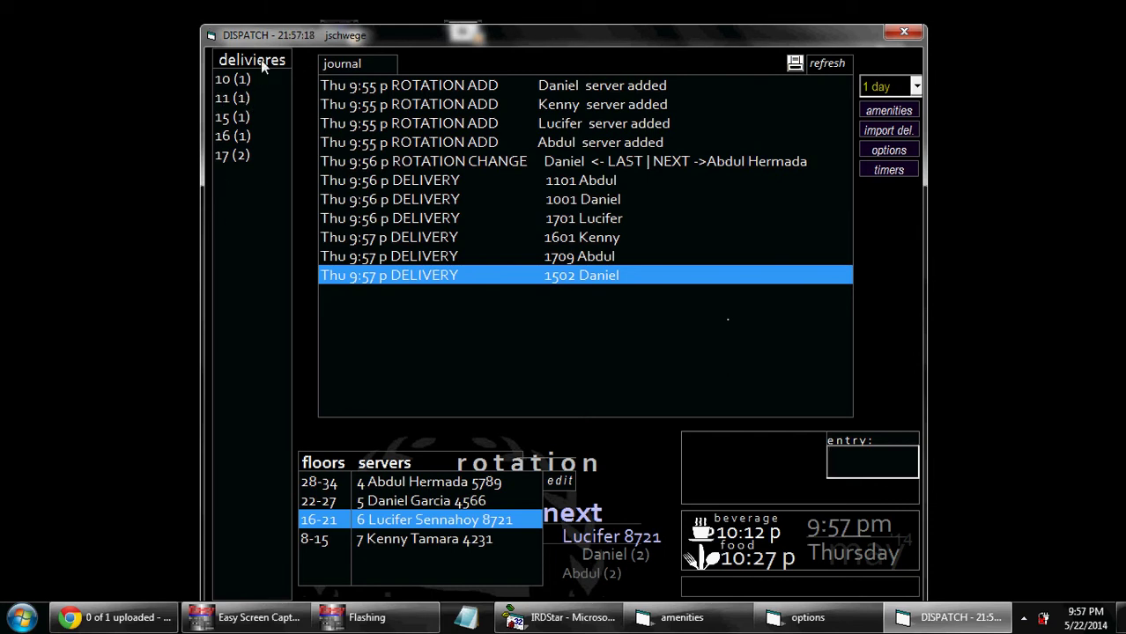
{"action": "left_click_drag", "start_coordinate": [285, 39], "coordinate": [295, 11]}
{"action": "left_click", "coordinate": [284, 59]}
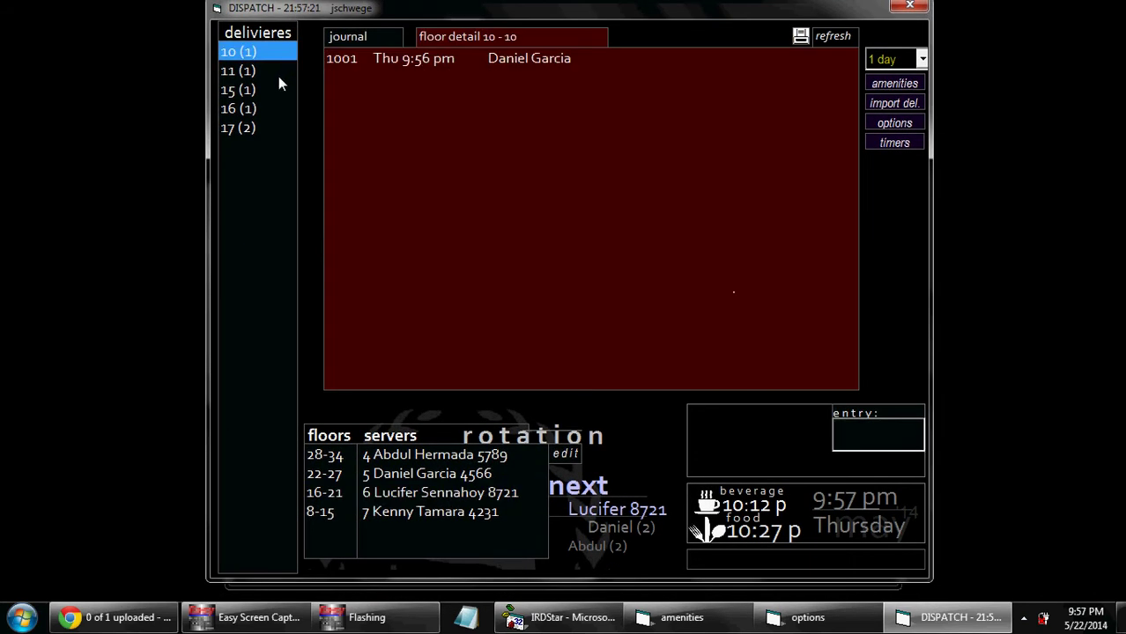
{"action": "left_click", "coordinate": [278, 76]}
{"action": "left_click", "coordinate": [273, 93]}
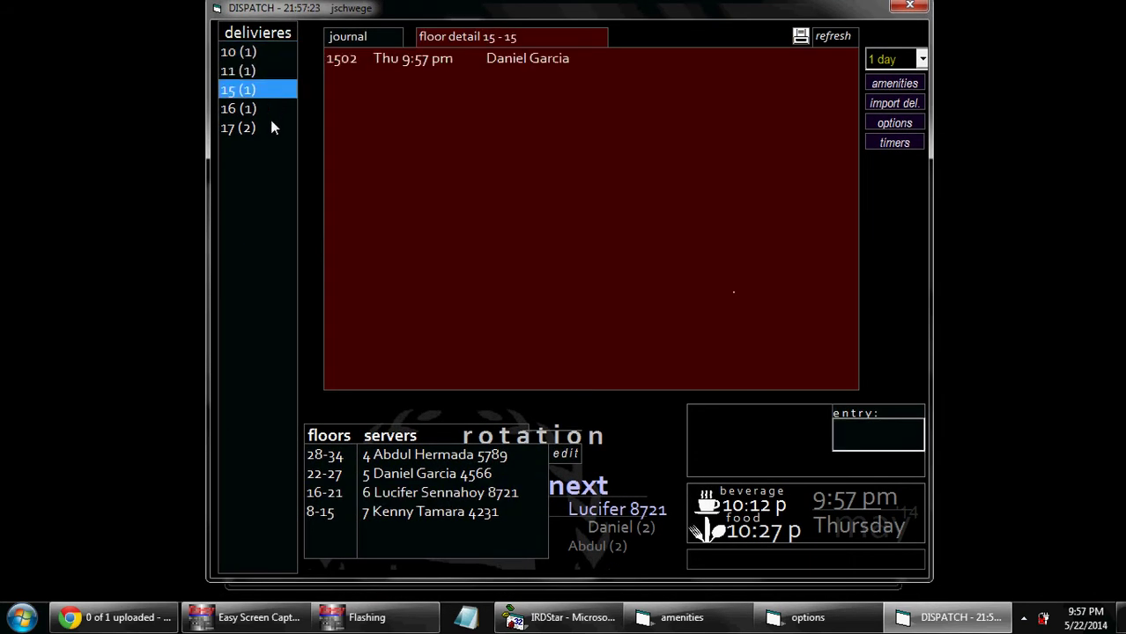
{"action": "left_click", "coordinate": [270, 122]}
{"action": "left_click", "coordinate": [270, 107]}
{"action": "left_click", "coordinate": [269, 91]}
{"action": "left_click", "coordinate": [265, 72]}
{"action": "left_click", "coordinate": [270, 51]}
{"action": "left_click", "coordinate": [267, 70]}
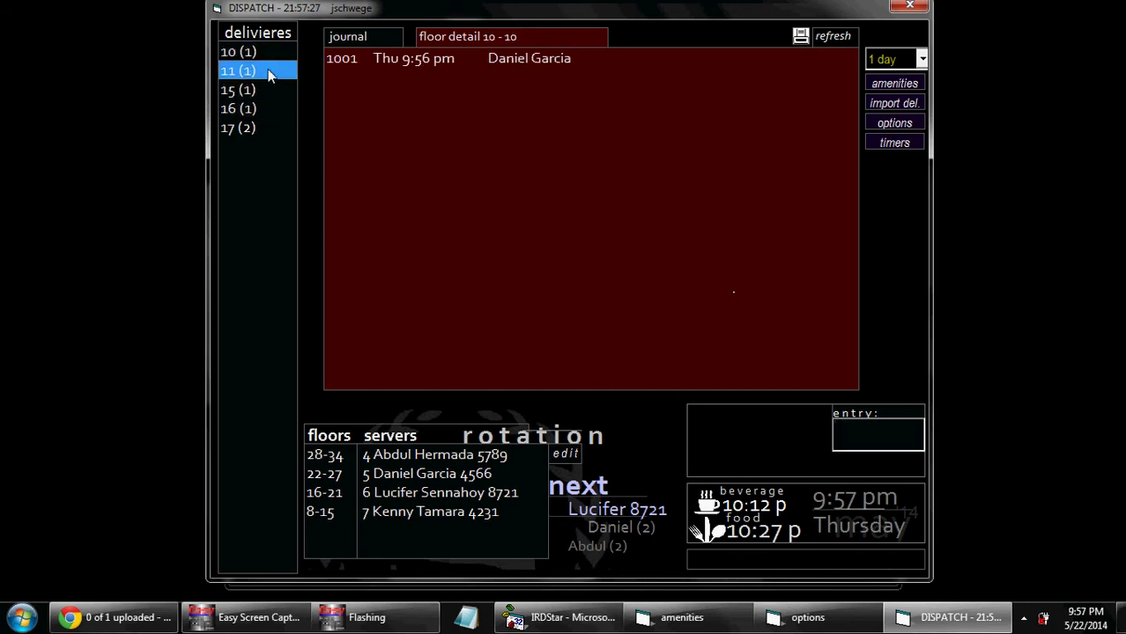
{"action": "left_click", "coordinate": [337, 38]}
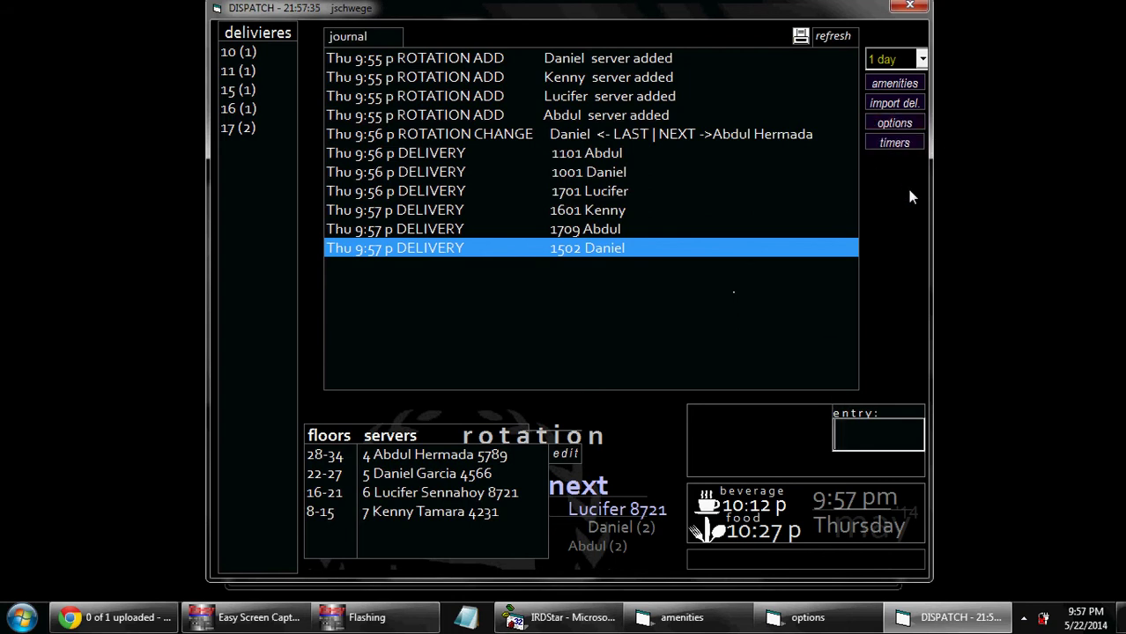
{"action": "left_click", "coordinate": [894, 103]}
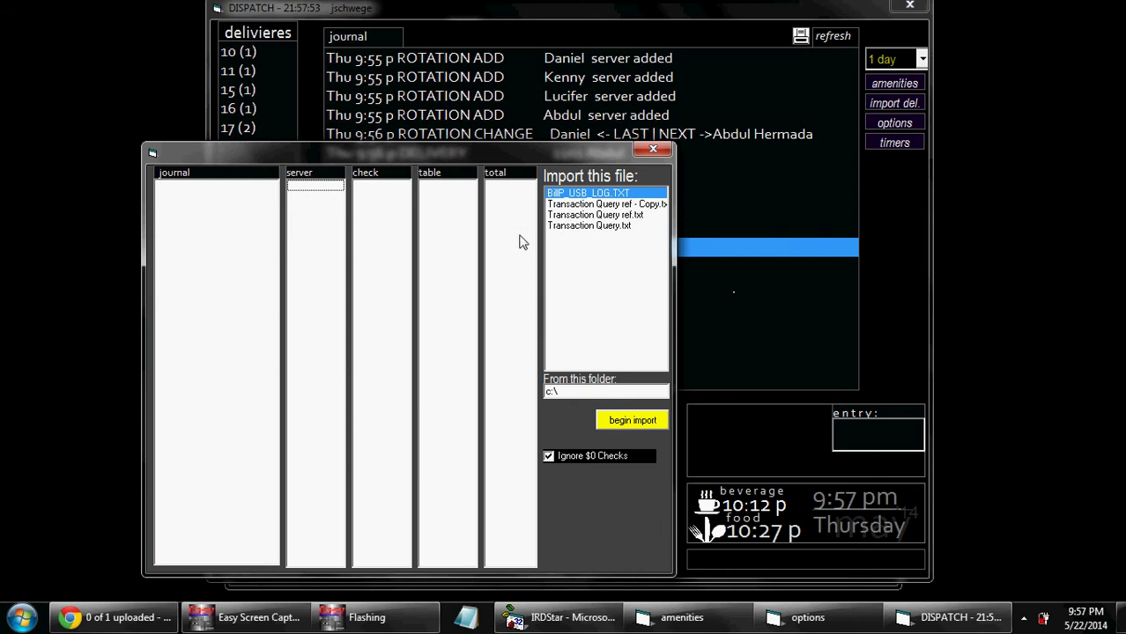
{"action": "left_click", "coordinate": [655, 149]}
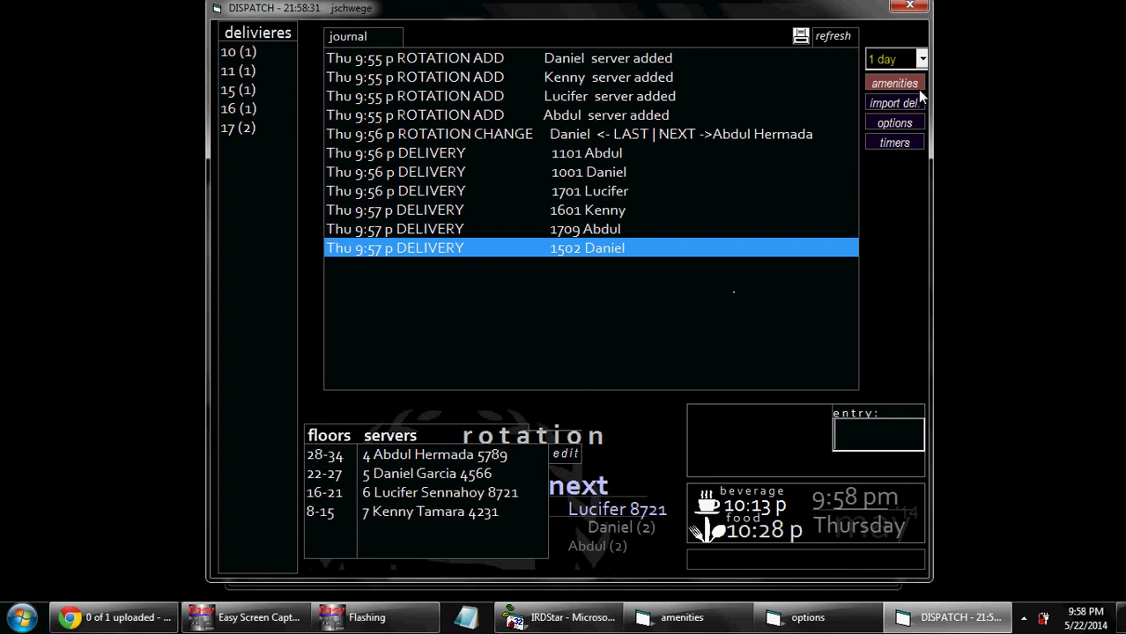
Step: Open the VIP amenity requests list and add a new blank request
{"action": "left_click", "coordinate": [917, 89]}
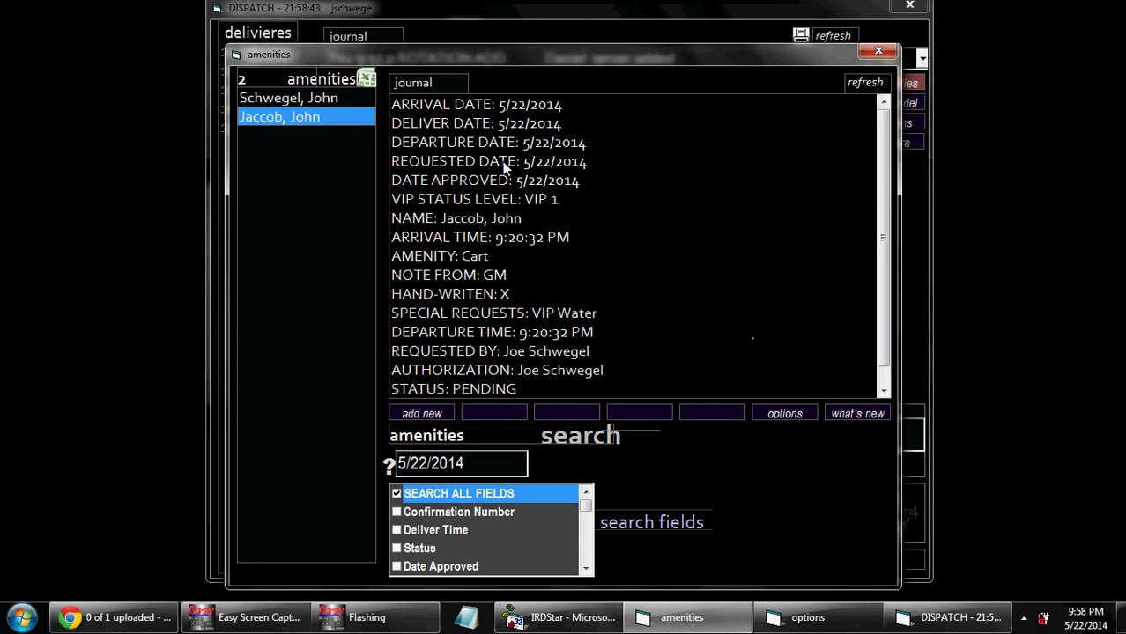
{"action": "left_click", "coordinate": [443, 410]}
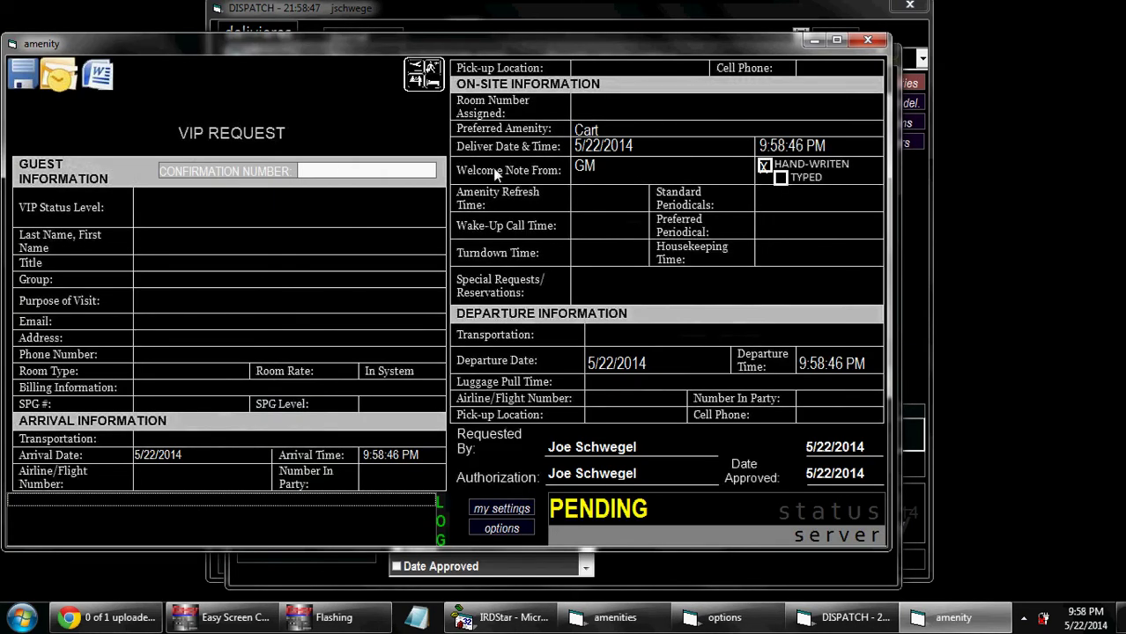
Step: Set the new request's VIP Status Level to VIP 1
{"action": "left_click_drag", "start_coordinate": [456, 44], "coordinate": [500, 44]}
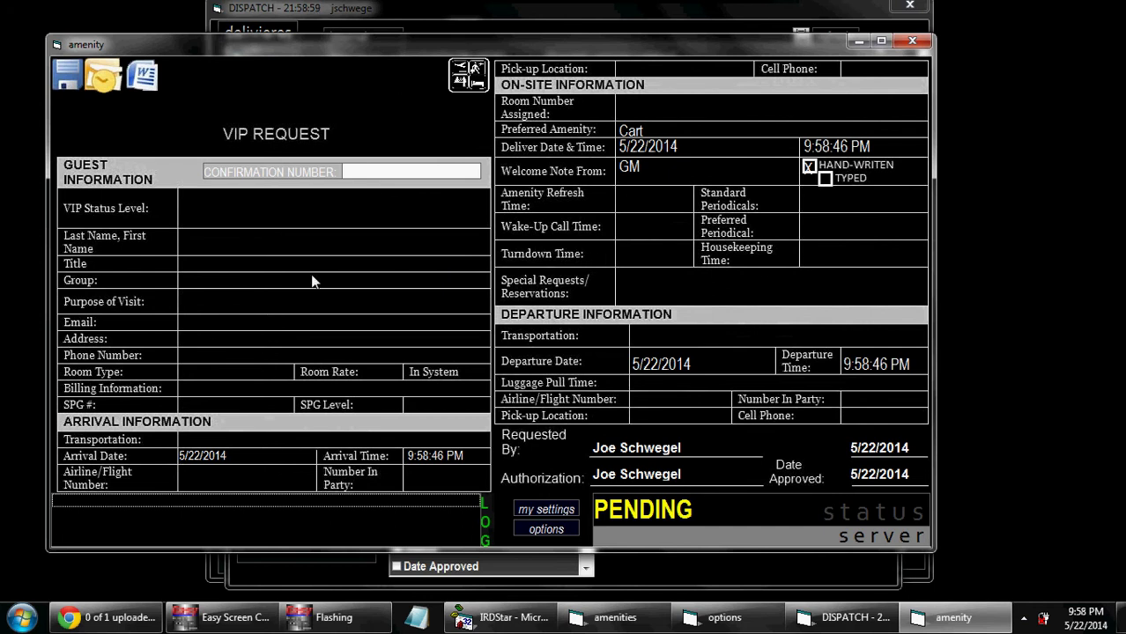
{"action": "left_click", "coordinate": [192, 211]}
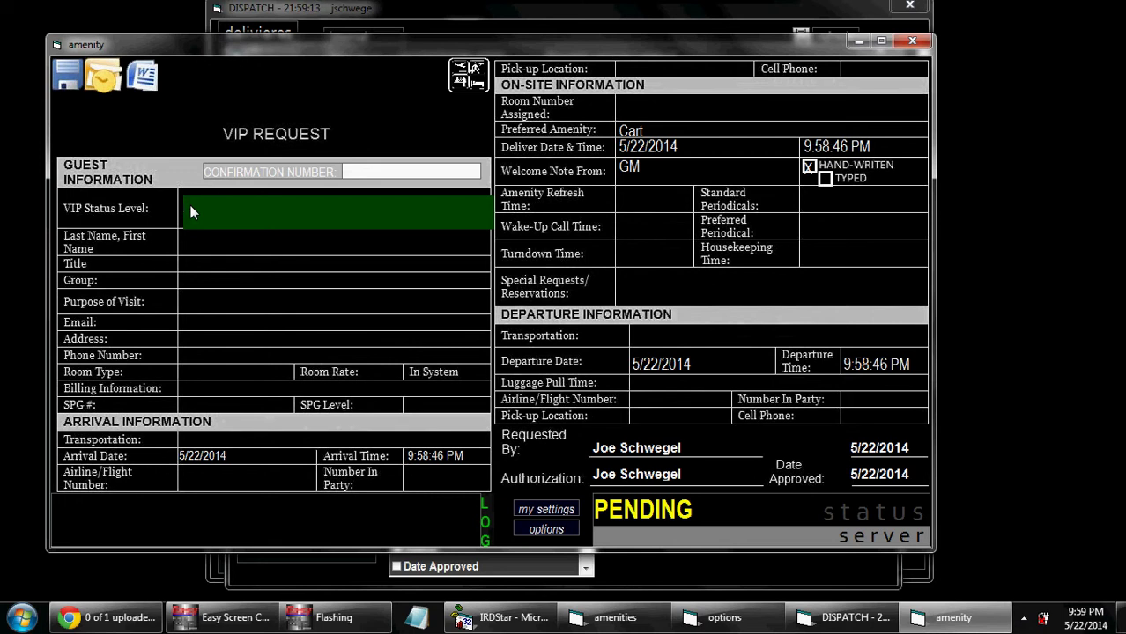
{"action": "left_click", "coordinate": [195, 232]}
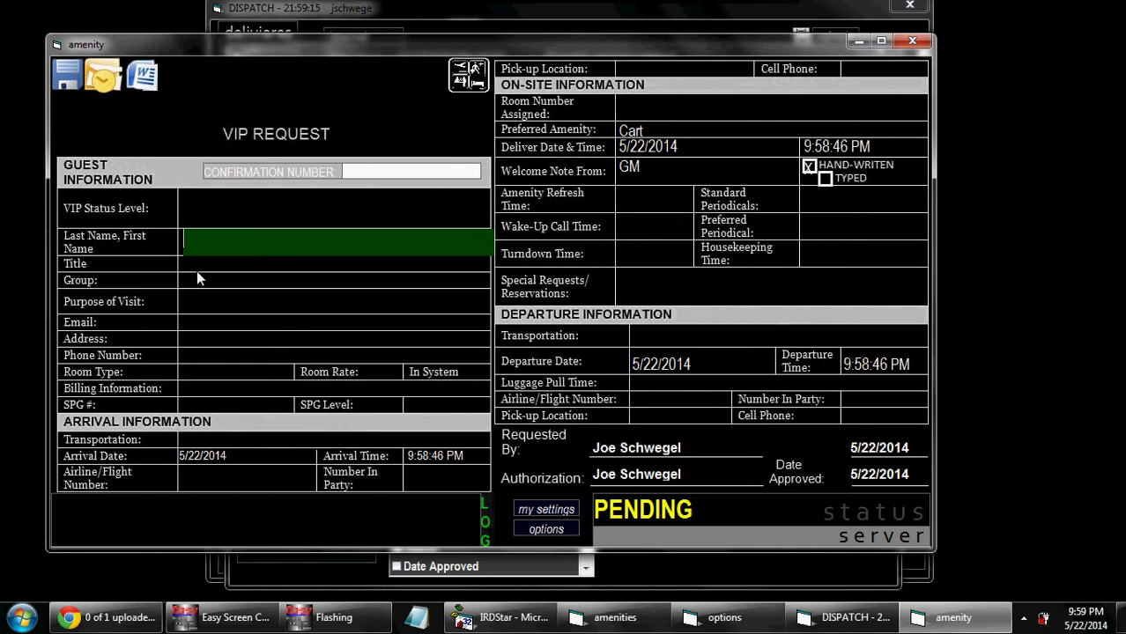
{"action": "left_click", "coordinate": [197, 267]}
{"action": "left_click", "coordinate": [193, 302]}
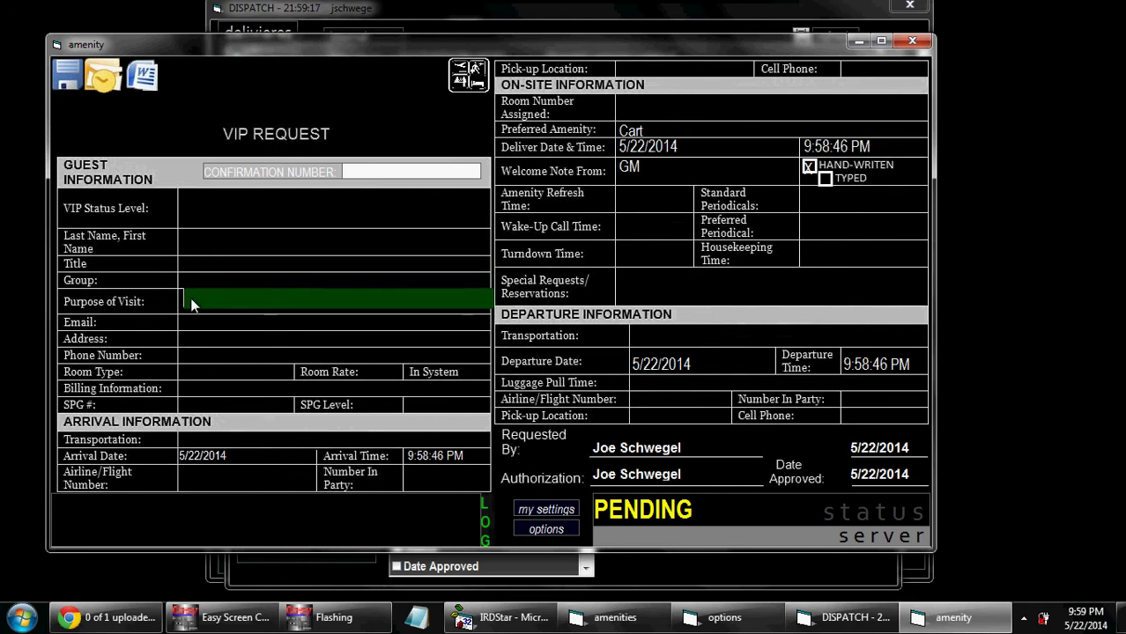
{"action": "left_click", "coordinate": [213, 272]}
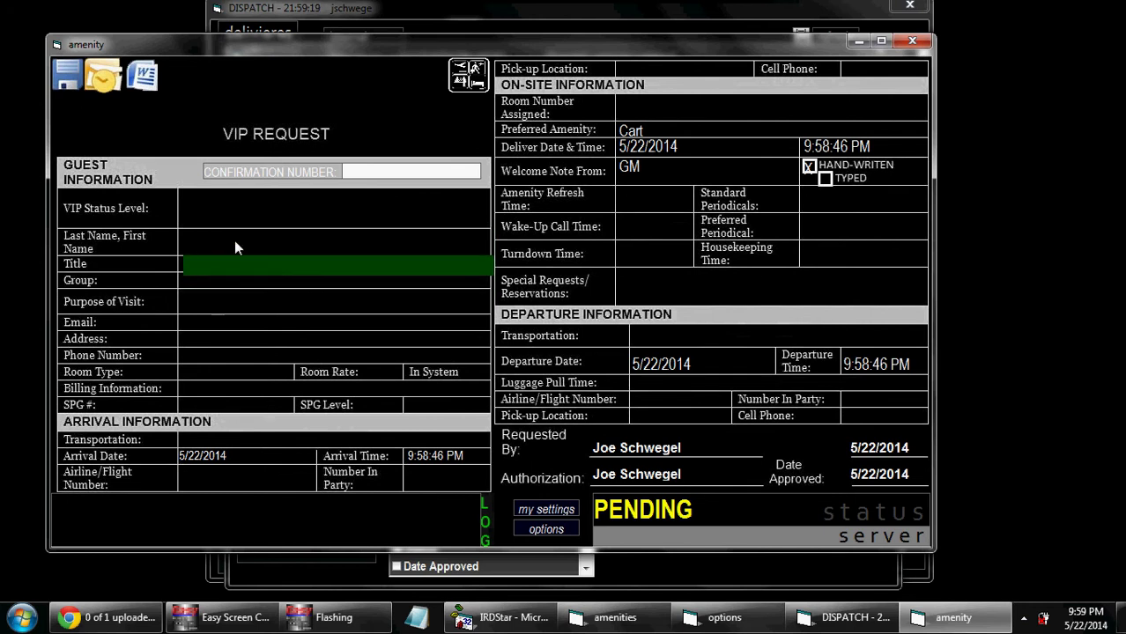
{"action": "left_click", "coordinate": [234, 240]}
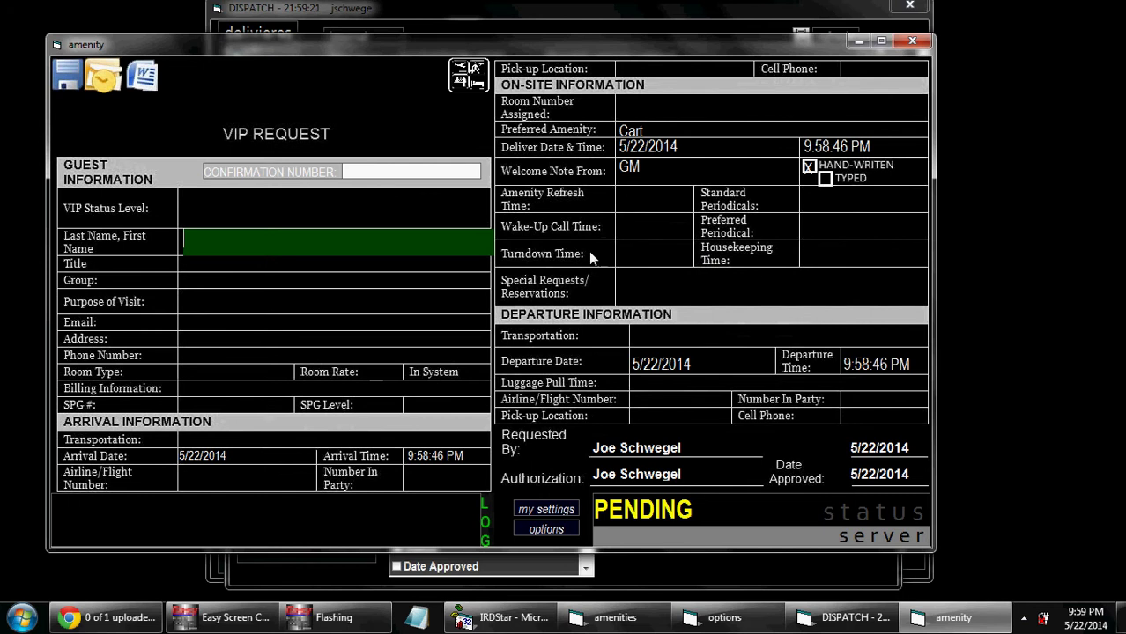
{"action": "left_click", "coordinate": [247, 323]}
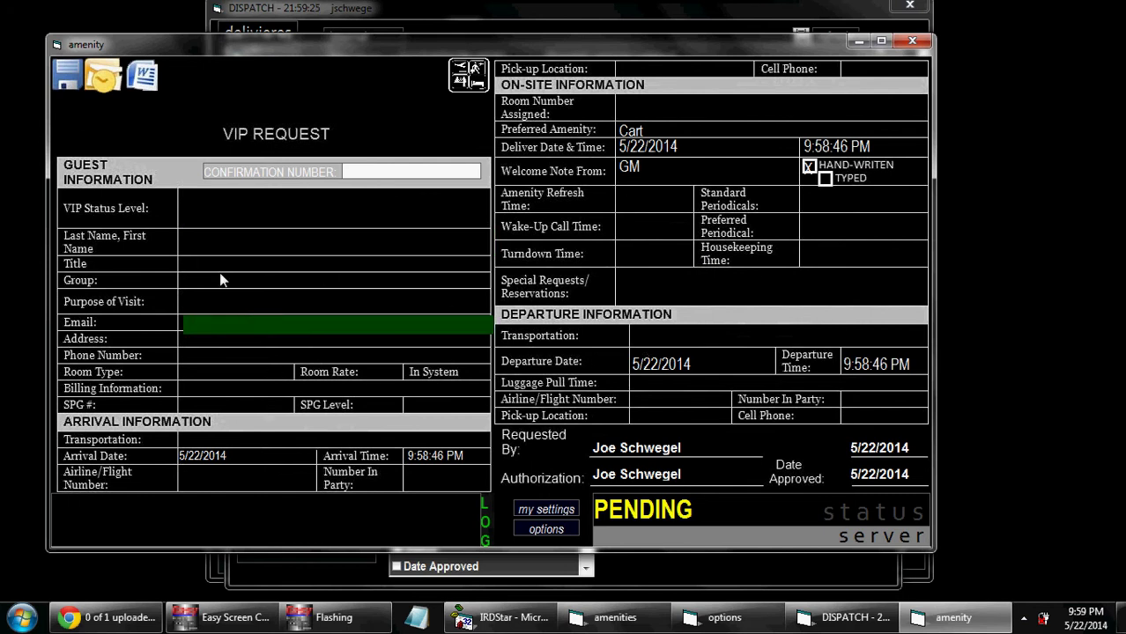
{"action": "left_click", "coordinate": [267, 220]}
{"action": "type", "text": "VIP 1"}
{"action": "key", "text": "Return"}
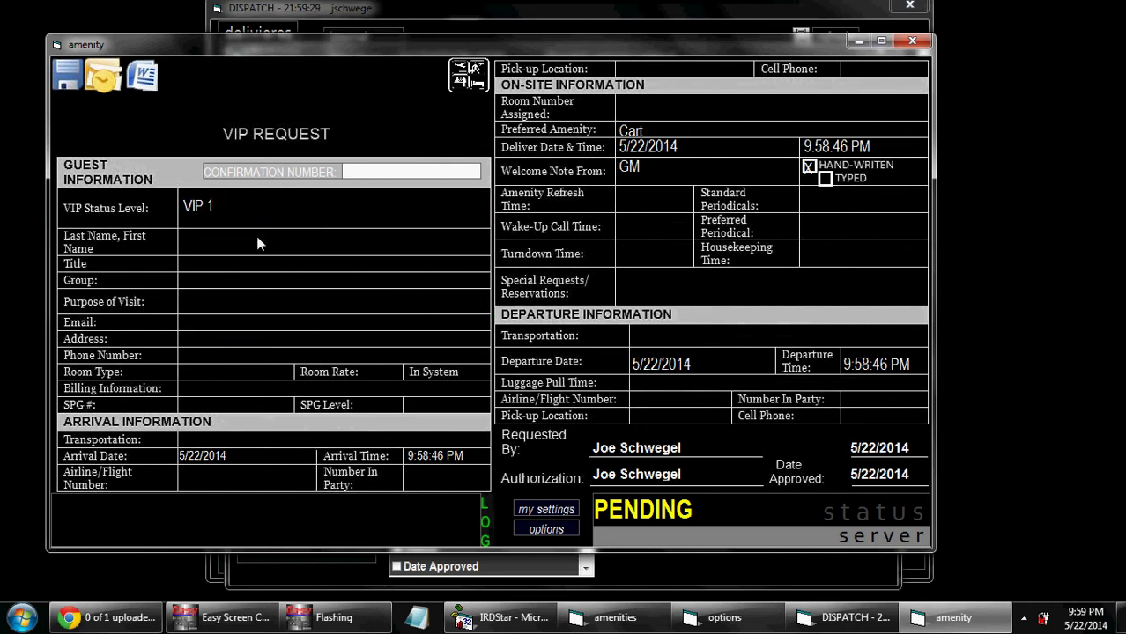
Step: Fill in the guest's name from the autocomplete suggestion and close the form
{"action": "left_click", "coordinate": [257, 238]}
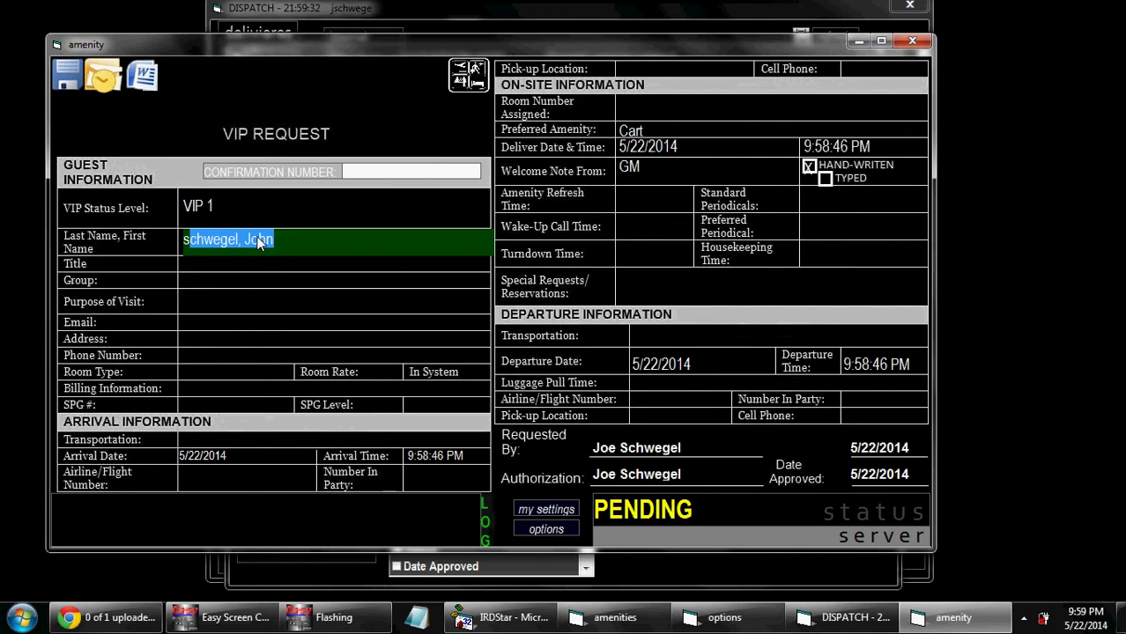
{"action": "key", "text": "Return"}
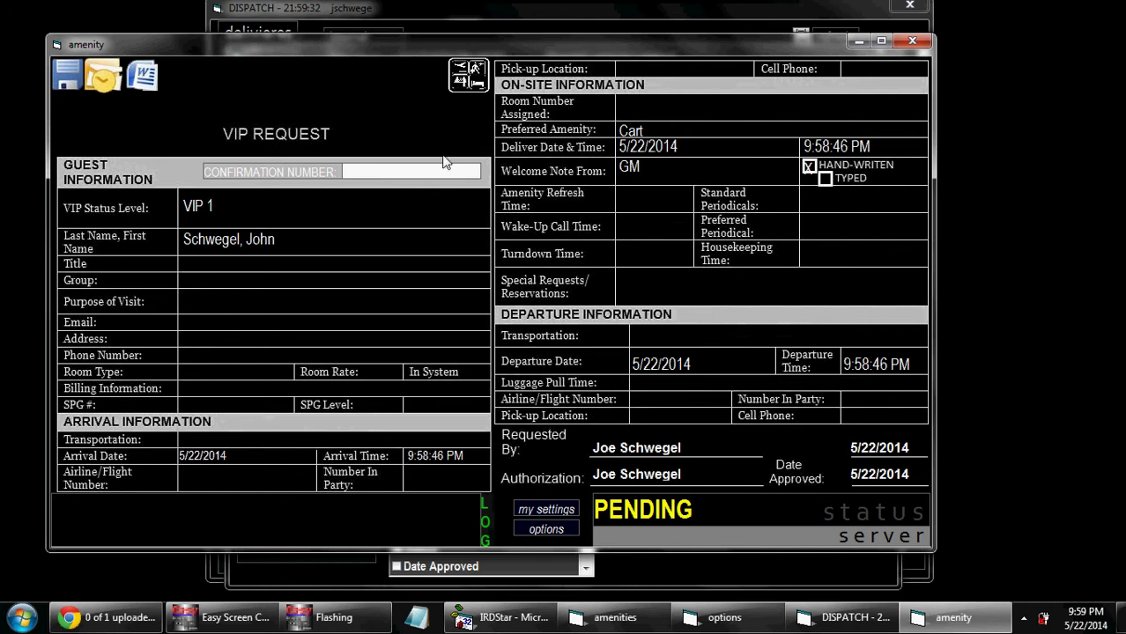
{"action": "left_click", "coordinate": [921, 49]}
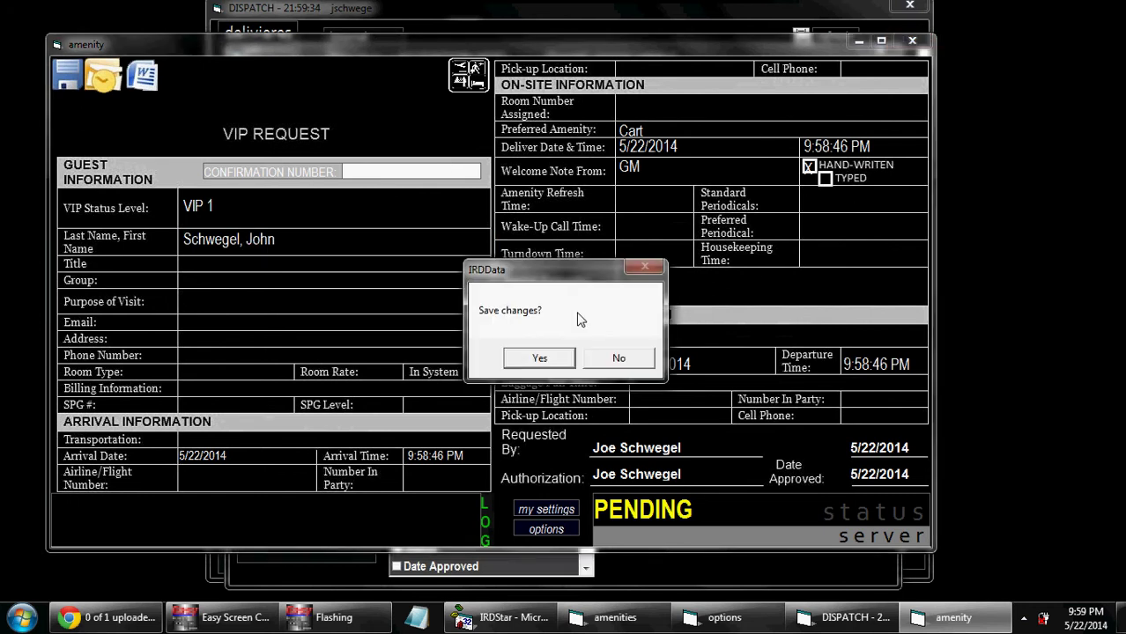
Step: Discard the new request and retype the existing guest request's shortened name
{"action": "left_click", "coordinate": [613, 354]}
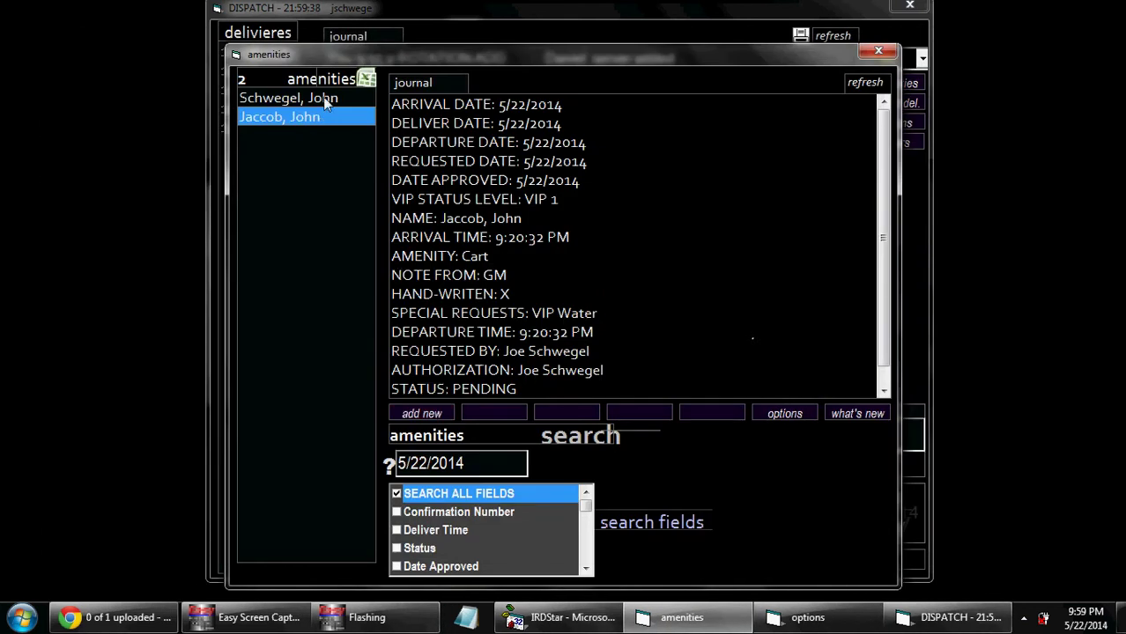
{"action": "double_click", "coordinate": [324, 98]}
{"action": "left_click", "coordinate": [239, 234]}
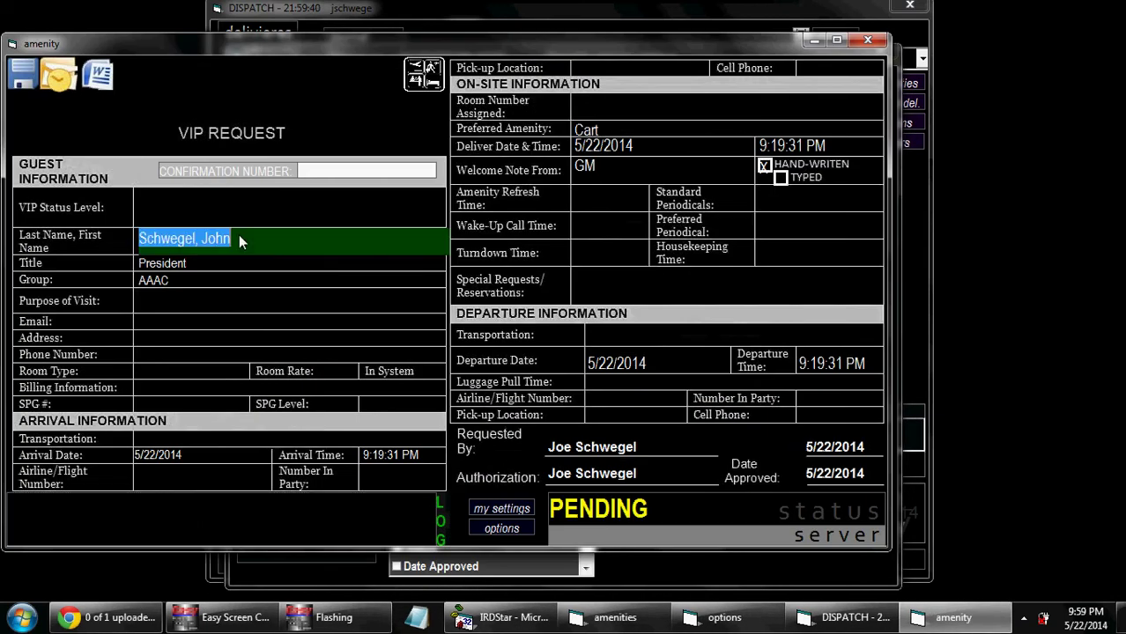
{"action": "left_click", "coordinate": [239, 235]}
{"action": "key", "text": "BackSpace"}
{"action": "key", "text": "BackSpace"}
{"action": "key", "text": "BackSpace"}
{"action": "key", "text": "BackSpace"}
{"action": "key", "text": "BackSpace"}
{"action": "key", "text": "BackSpace"}
{"action": "key", "text": "BackSpace"}
{"action": "key", "text": "BackSpace"}
{"action": "key", "text": "BackSpace"}
{"action": "key", "text": "BackSpace"}
{"action": "key", "text": "BackSpace"}
{"action": "key", "text": "BackSpace"}
{"action": "key", "text": "BackSpace"}
{"action": "key", "text": "BackSpace"}
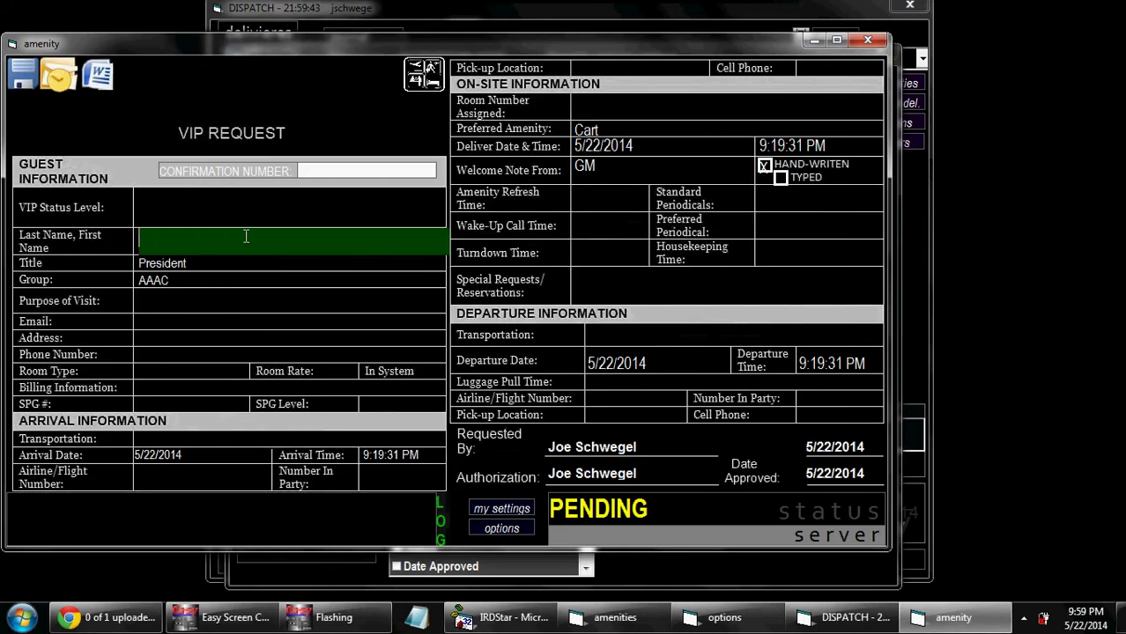
Step: Save the edited guest request, close it, and reopen it
{"action": "left_click", "coordinate": [36, 84]}
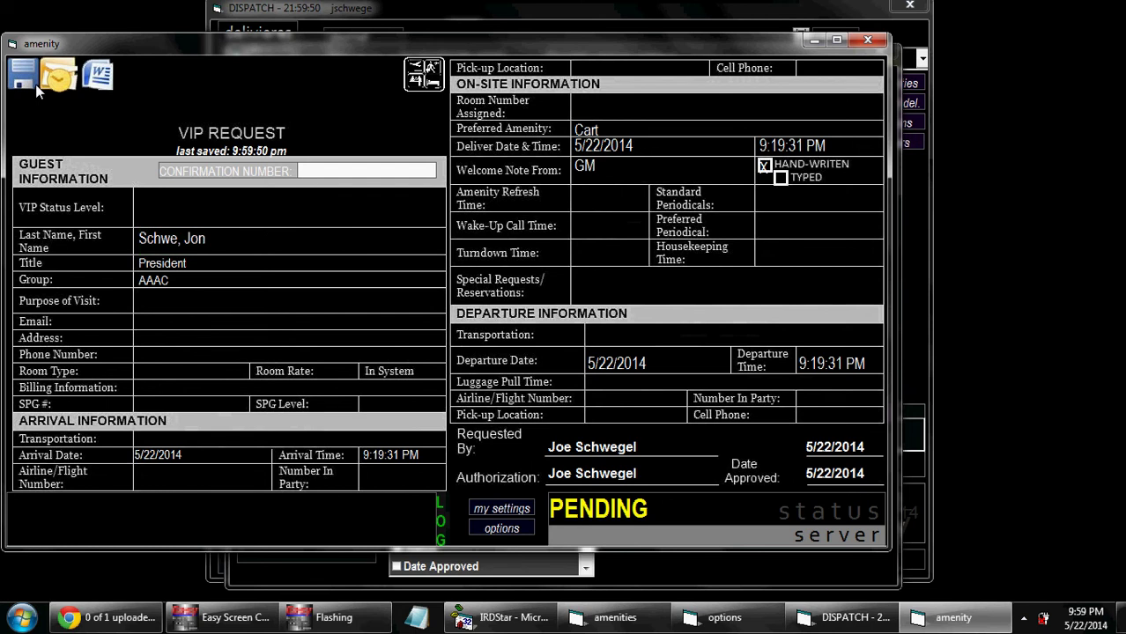
{"action": "left_click", "coordinate": [877, 43]}
{"action": "left_click", "coordinate": [565, 360]}
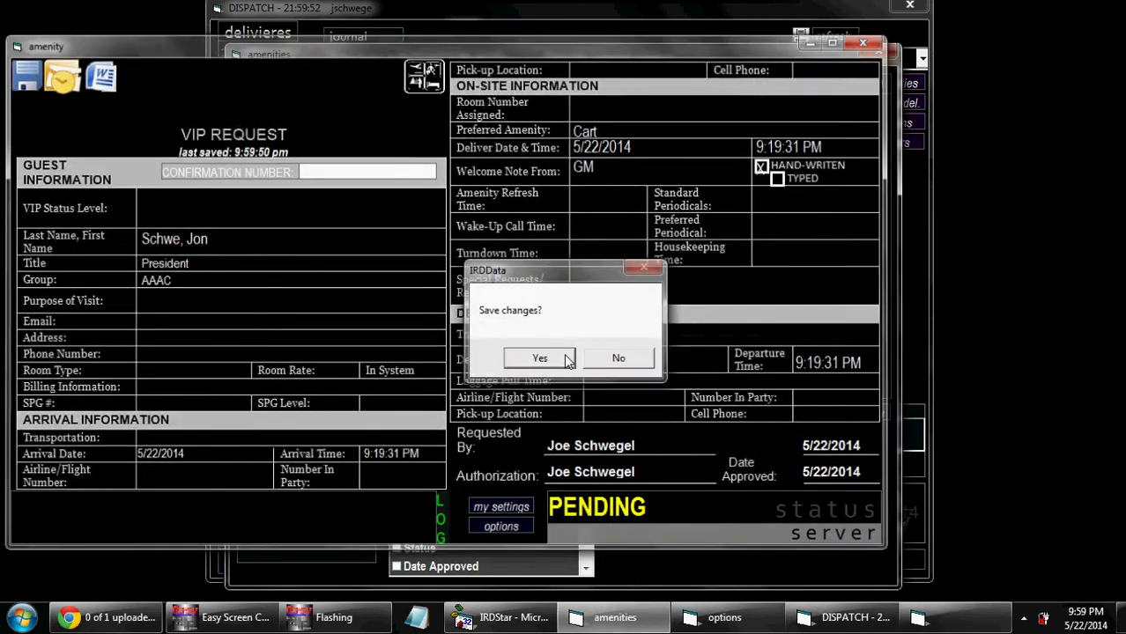
{"action": "double_click", "coordinate": [333, 97]}
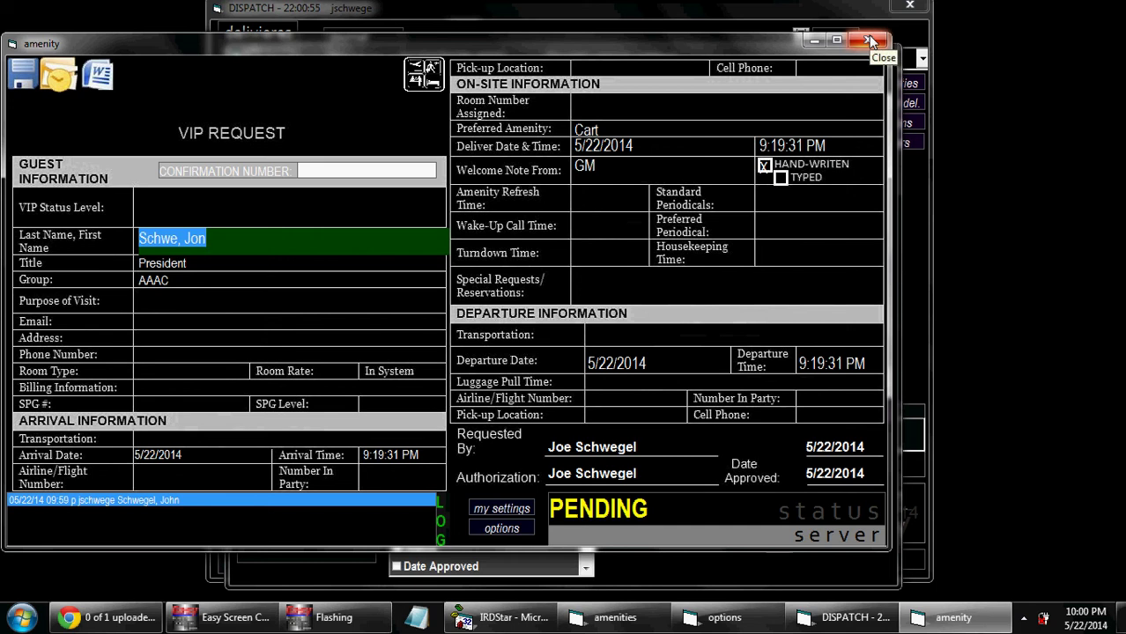
Step: Close the VIP request and amenities windows, then view and close the sections editor
{"action": "left_click", "coordinate": [871, 42]}
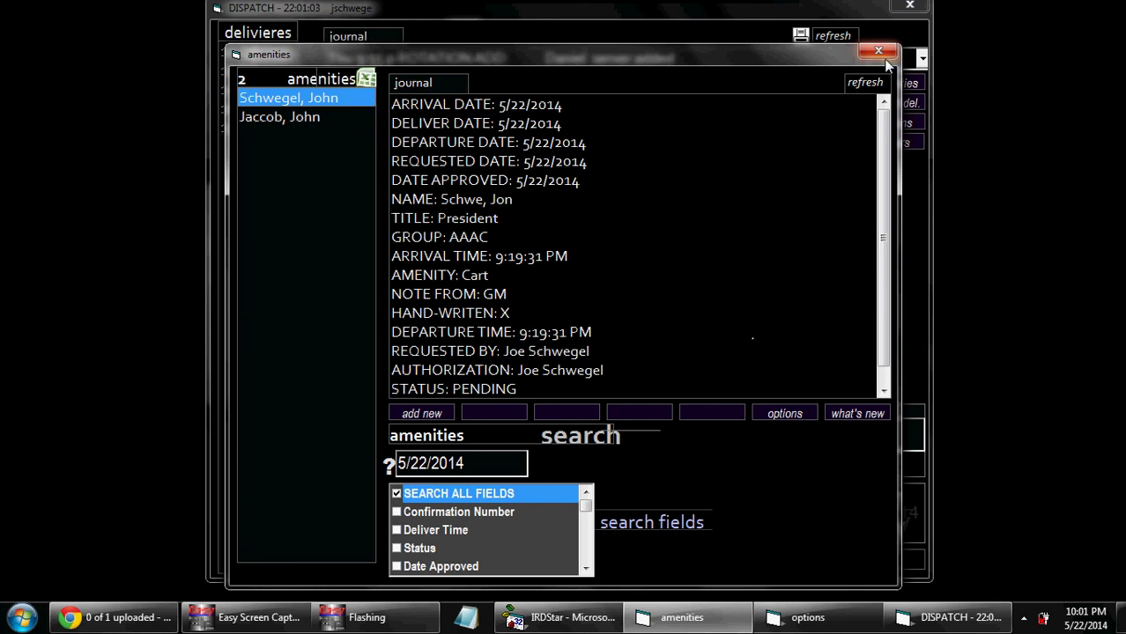
{"action": "left_click", "coordinate": [885, 56]}
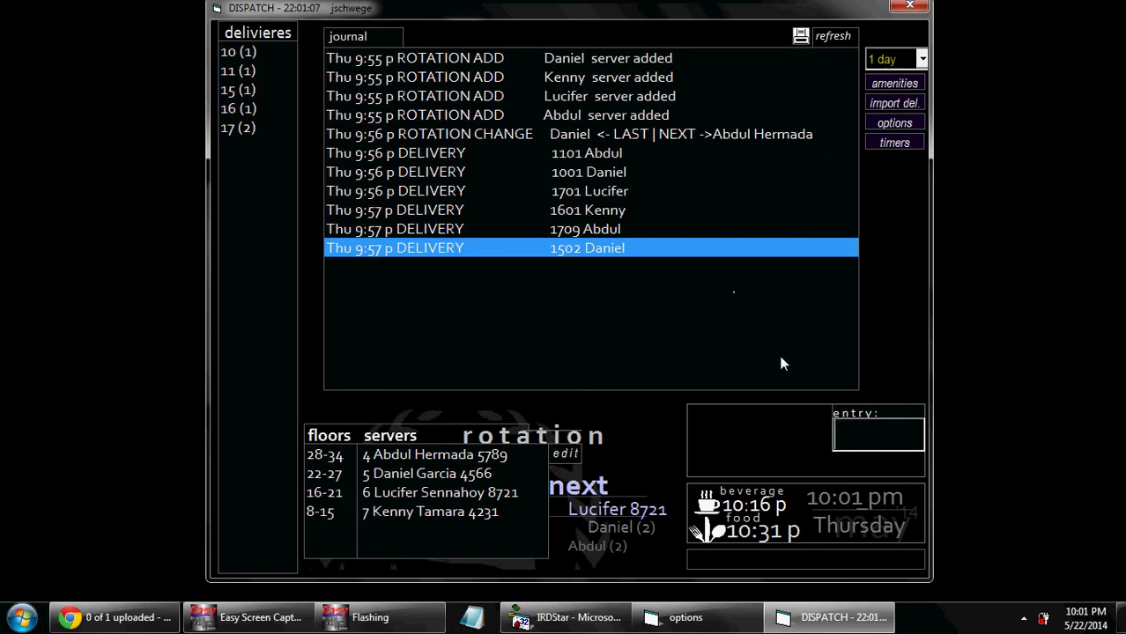
{"action": "left_click", "coordinate": [566, 454]}
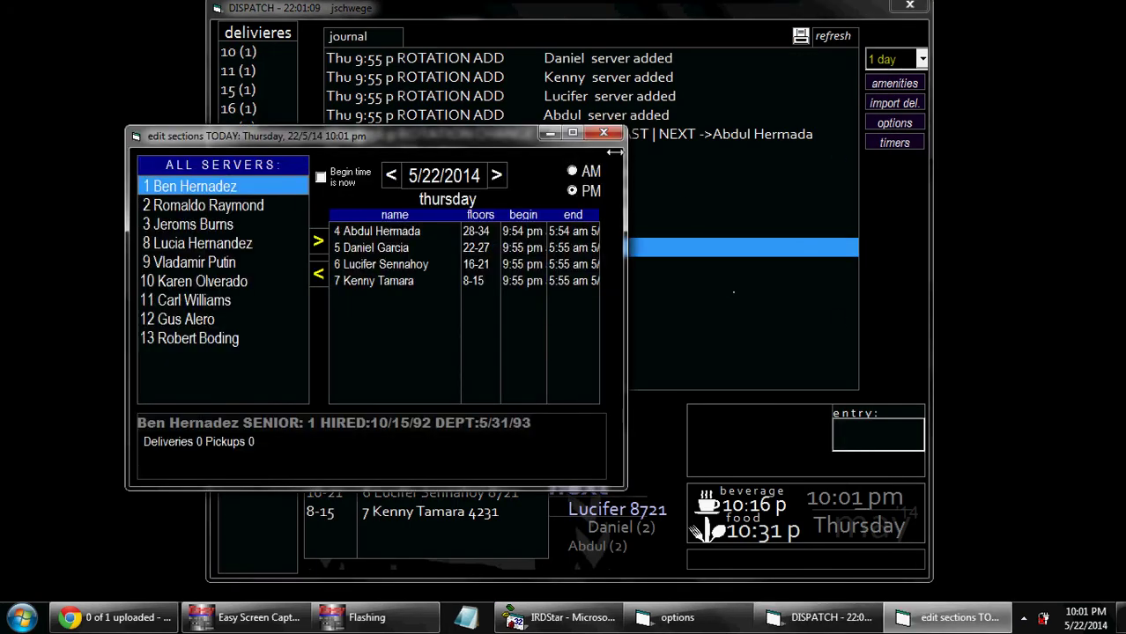
{"action": "left_click", "coordinate": [609, 120]}
{"action": "left_click", "coordinate": [176, 143]}
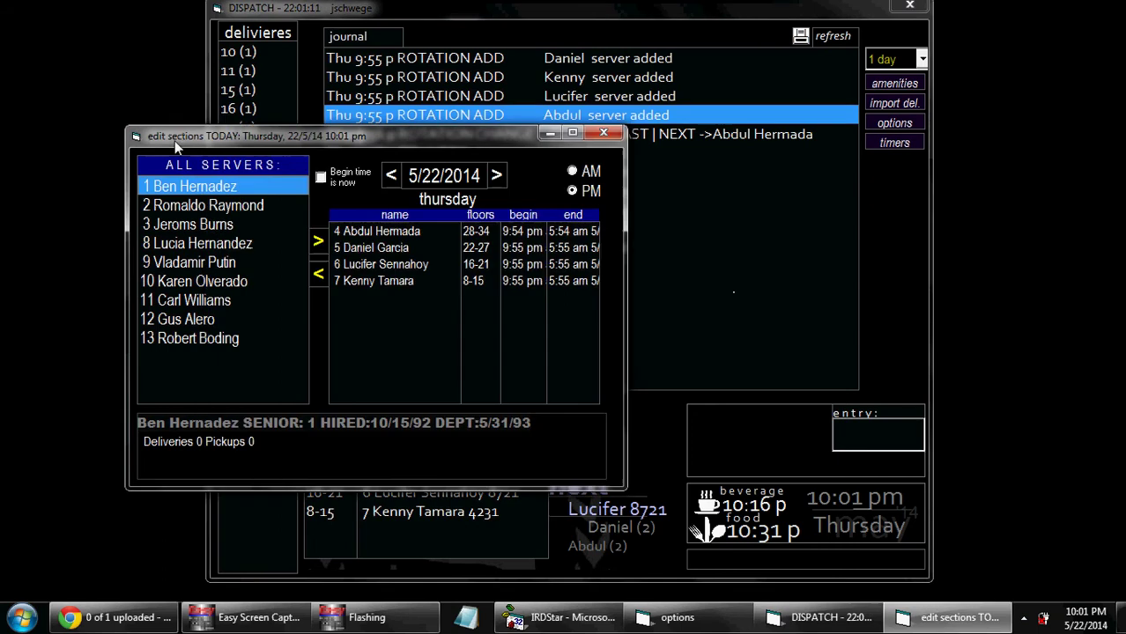
{"action": "left_click", "coordinate": [614, 132]}
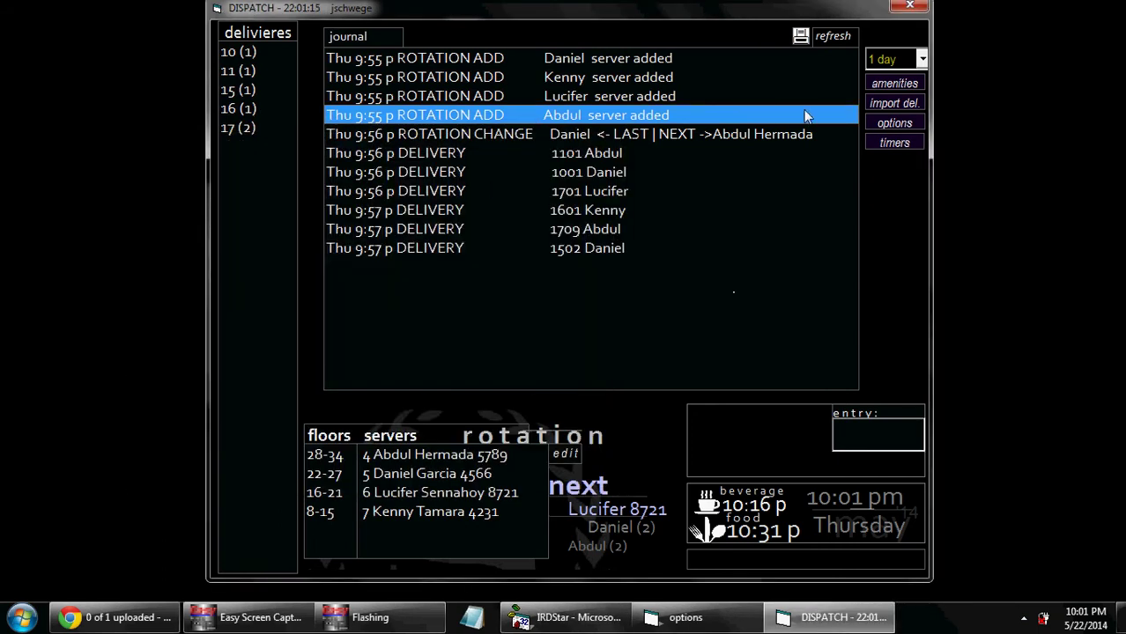
{"action": "left_click", "coordinate": [891, 106]}
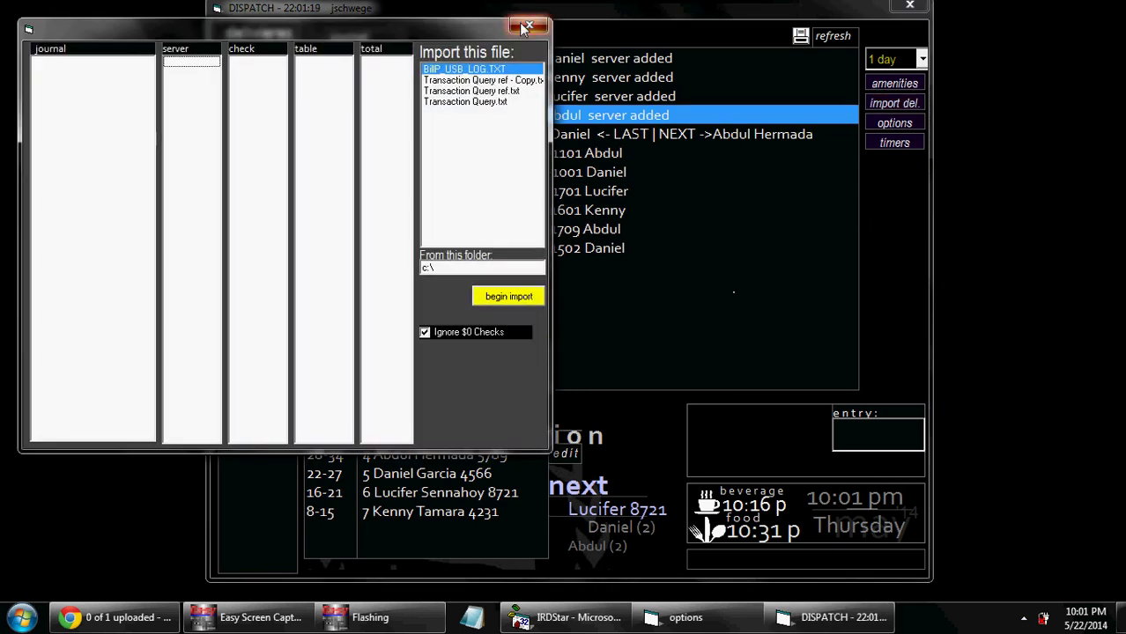
{"action": "left_click", "coordinate": [894, 124]}
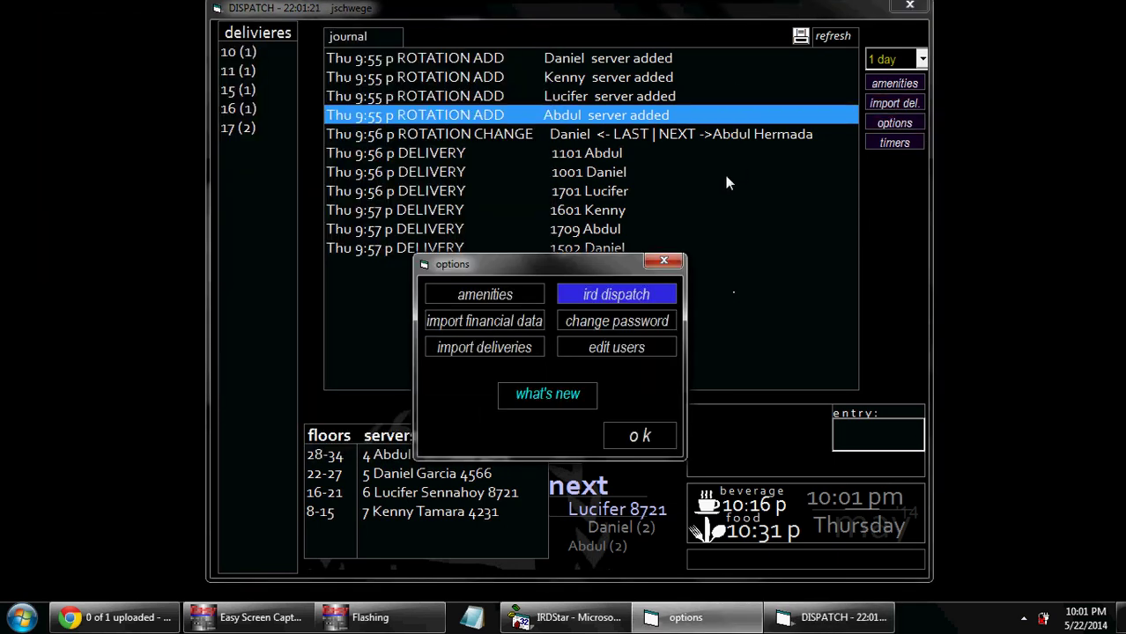
{"action": "left_click", "coordinate": [483, 331]}
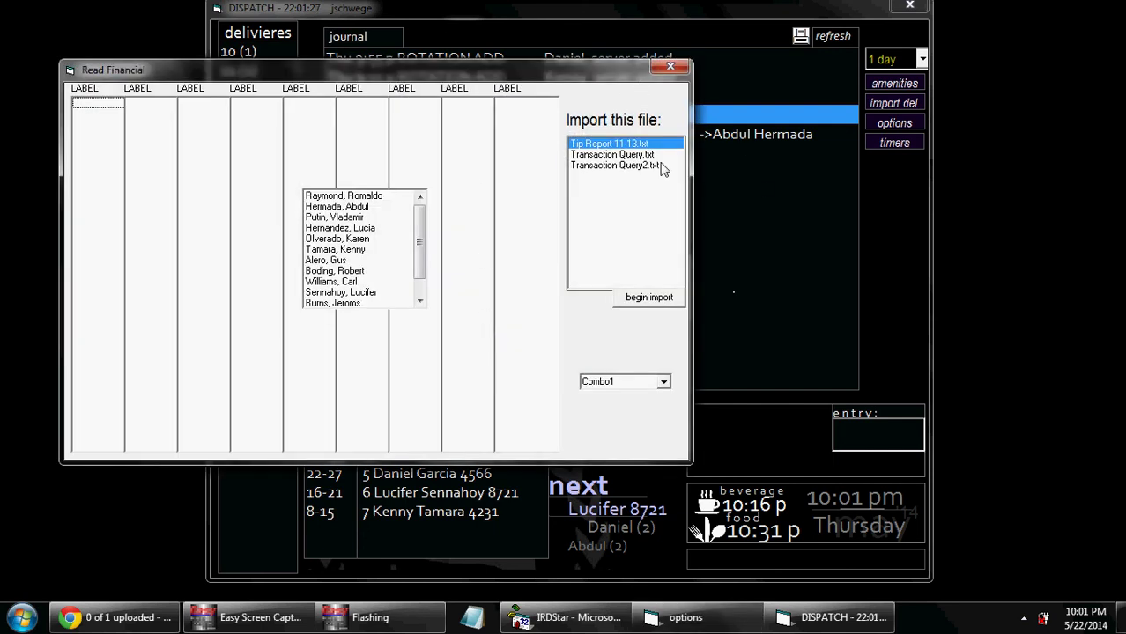
{"action": "left_click", "coordinate": [671, 68]}
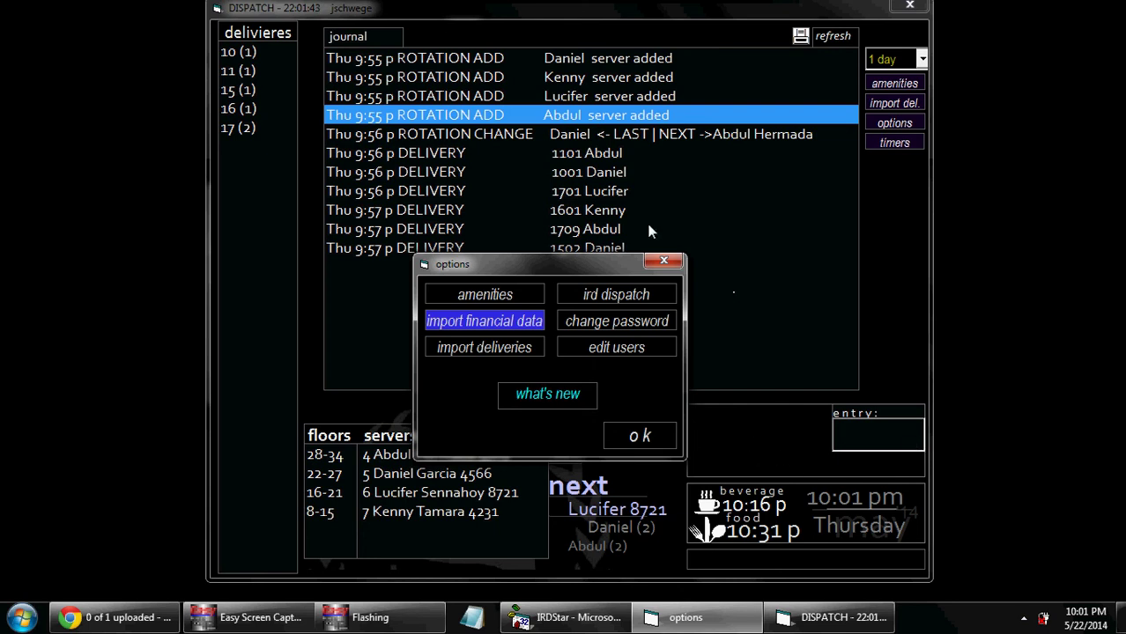
{"action": "left_click", "coordinate": [653, 261]}
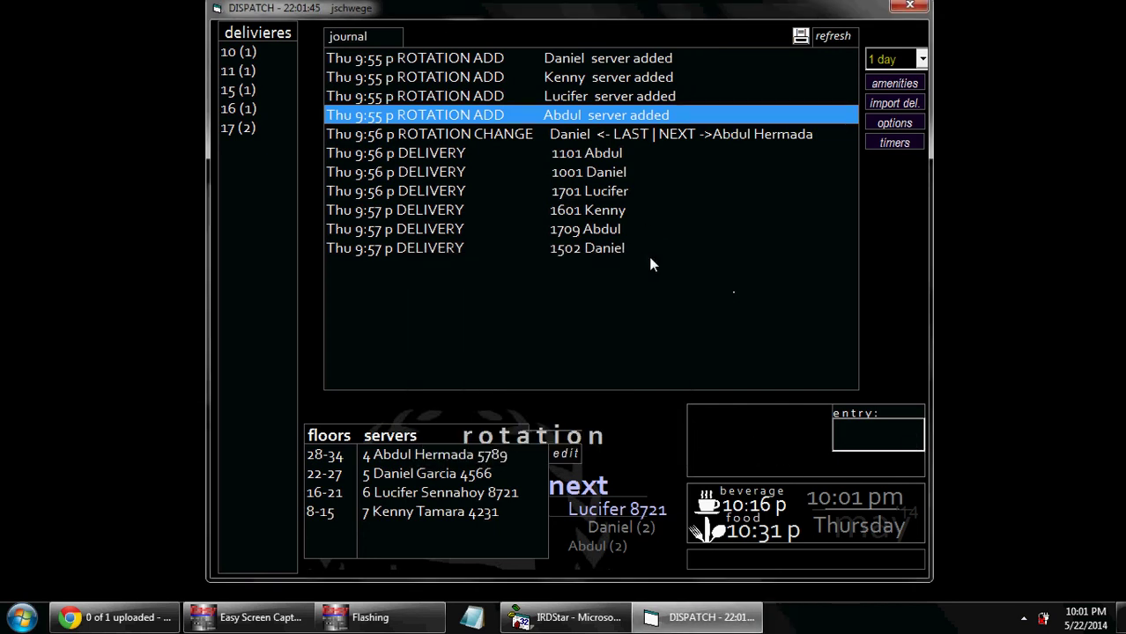